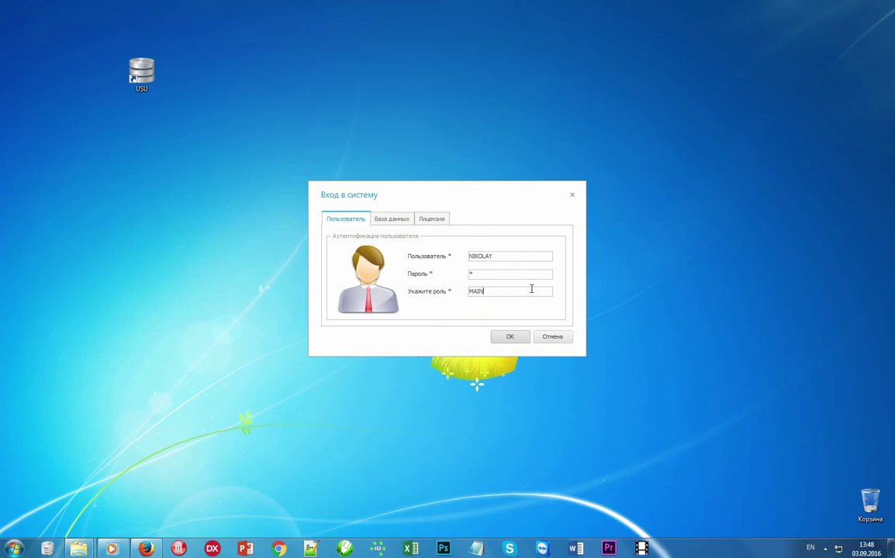
- Sign in with the MAIN role and show the sample preview in the Интерфейс style settings
left_click(521, 340)
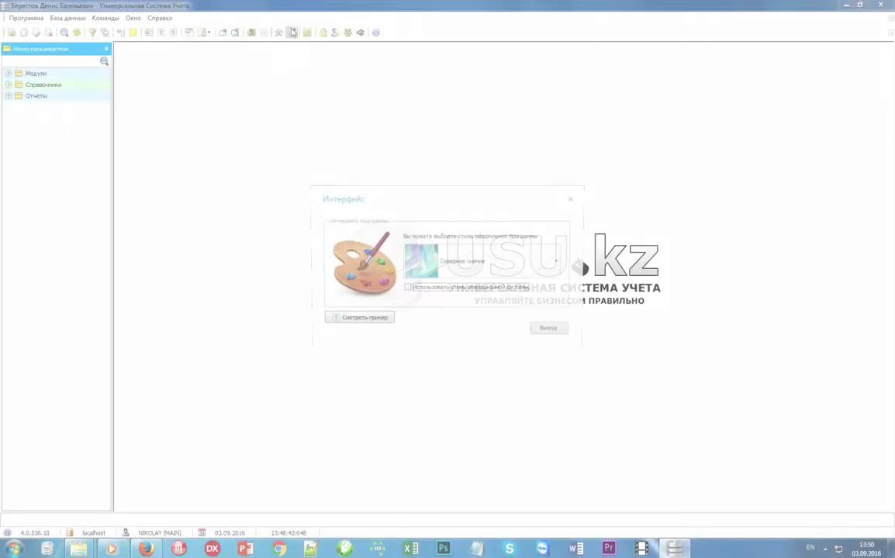
left_click(374, 321)
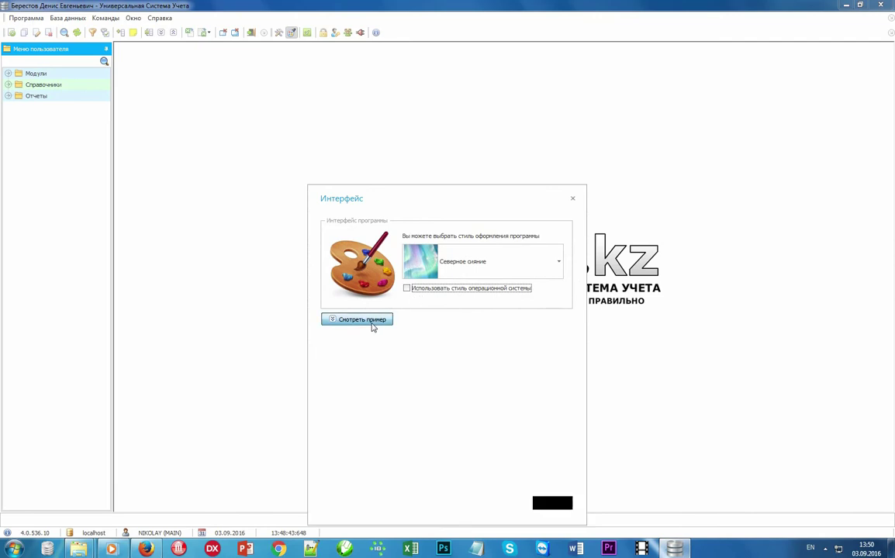
left_click_drag(437, 207, 465, 93)
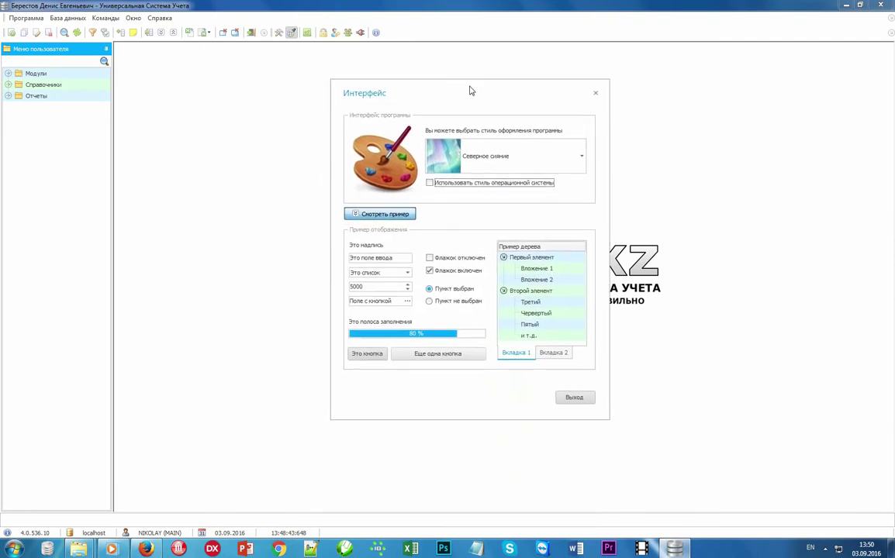
- Try out several interface styles, including Призрак города, Голубая лагуна, Коралловый риф, Морской круиз, Мечты о весне and Полночь
left_click(583, 152)
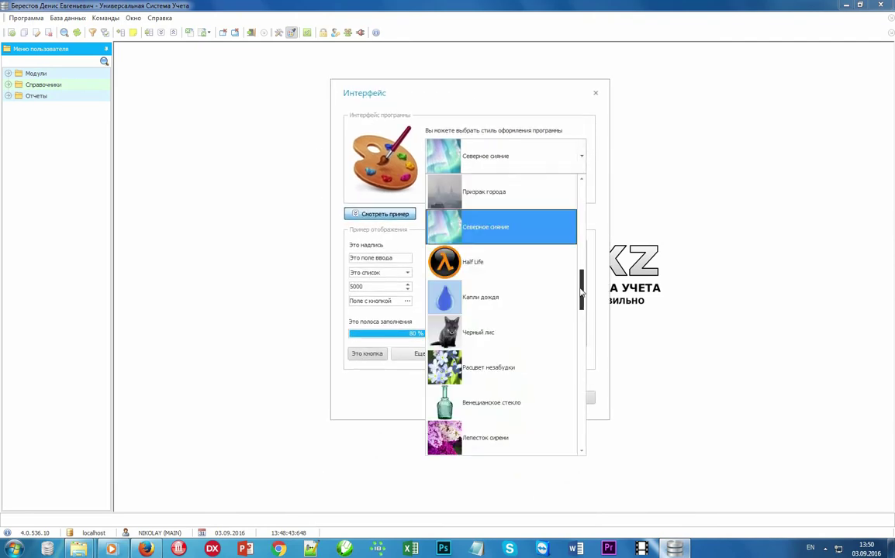
mouse_move(581, 285)
left_mouse_down()
mouse_move(582, 374)
mouse_move(577, 273)
left_mouse_up()
left_click(543, 297)
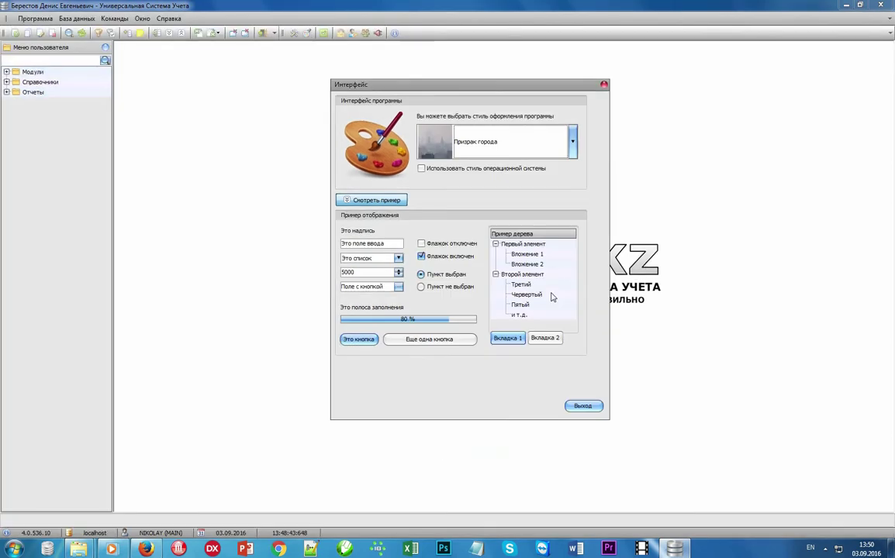
scroll(549, 293, "up", 3)
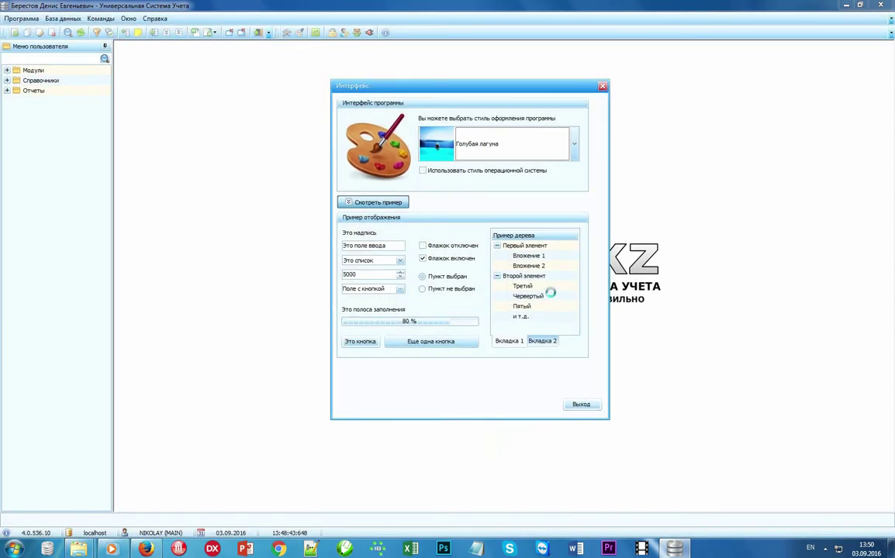
scroll(552, 297, "down", 2)
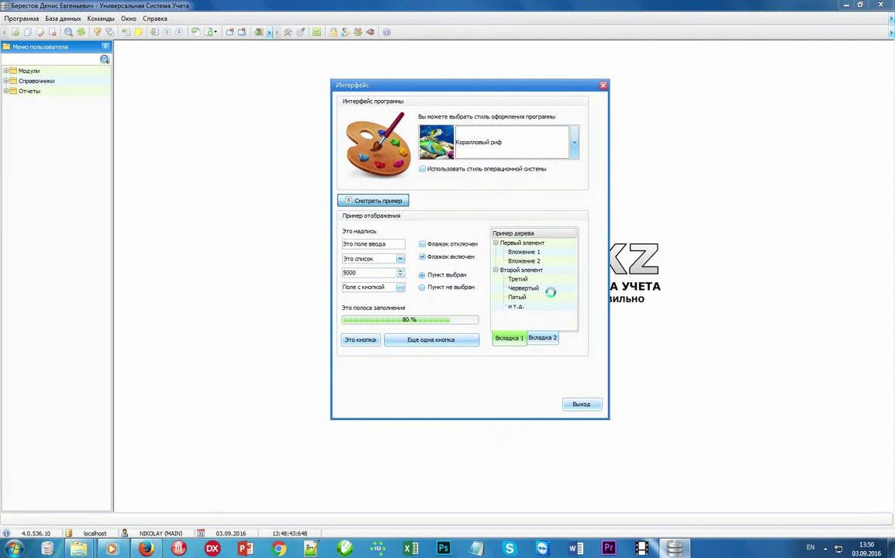
scroll(553, 297, "down", 2)
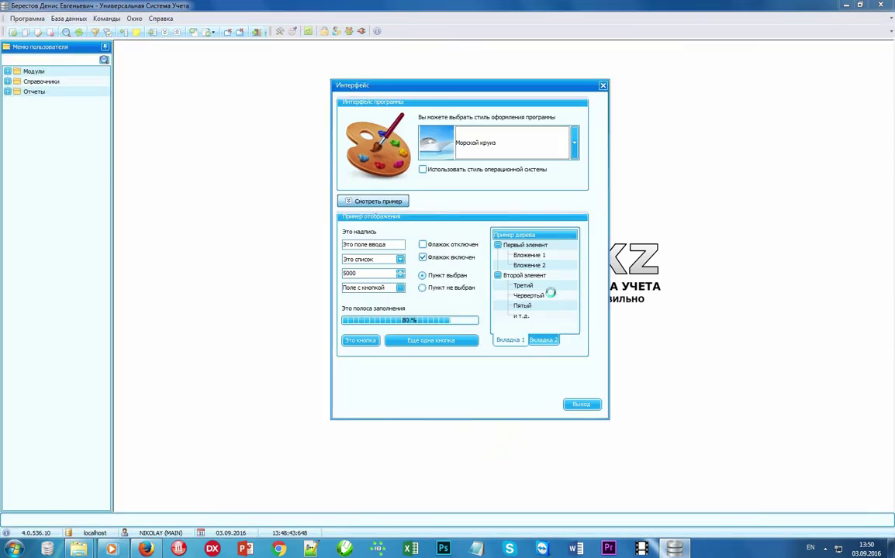
scroll(553, 297, "down", 2)
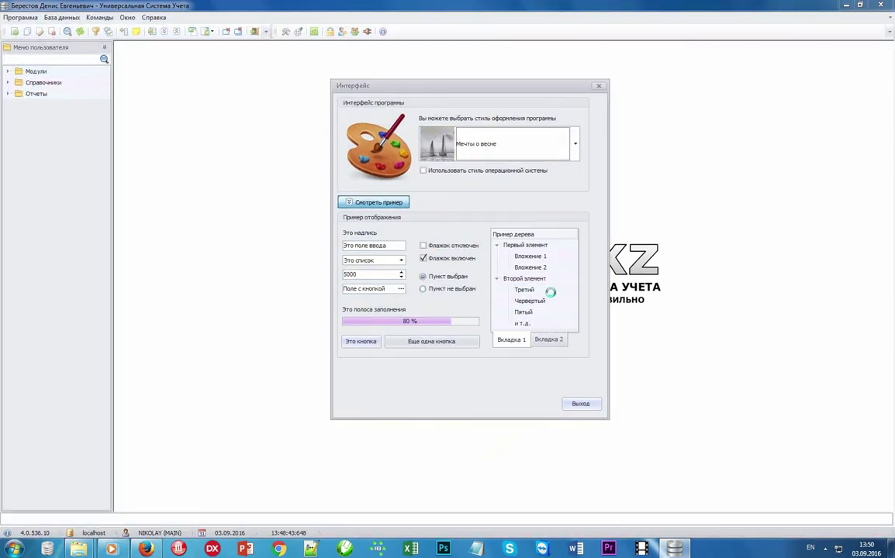
scroll(552, 297, "down", 2)
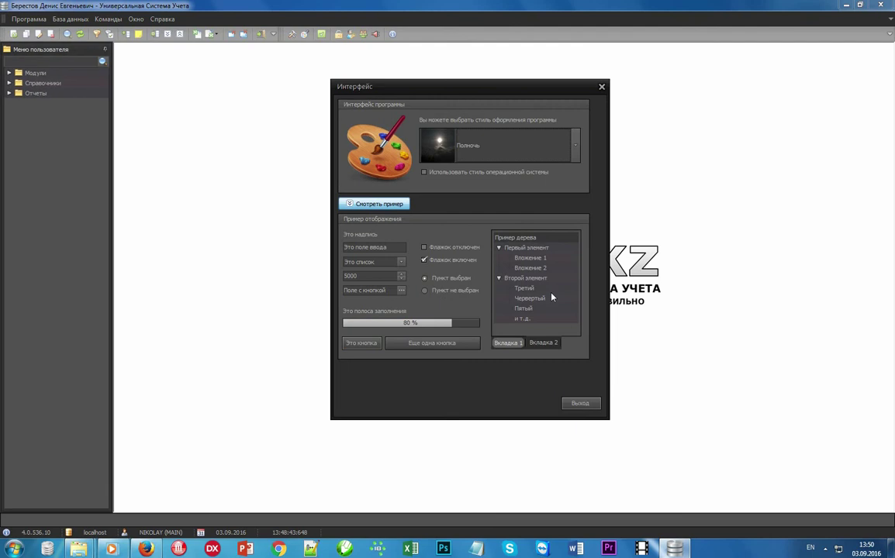
- Set the interface style to Северное сияние and close the interface settings
left_click(515, 144)
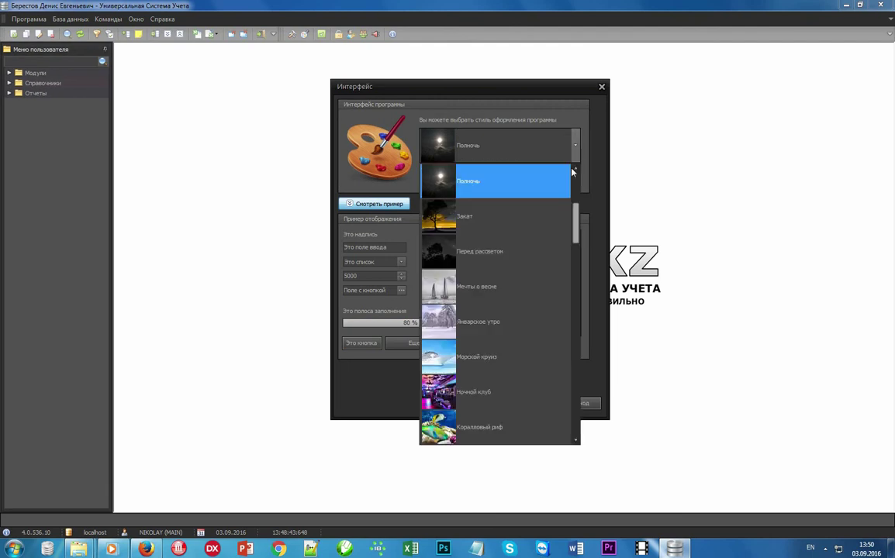
scroll(465, 333, "down", 5)
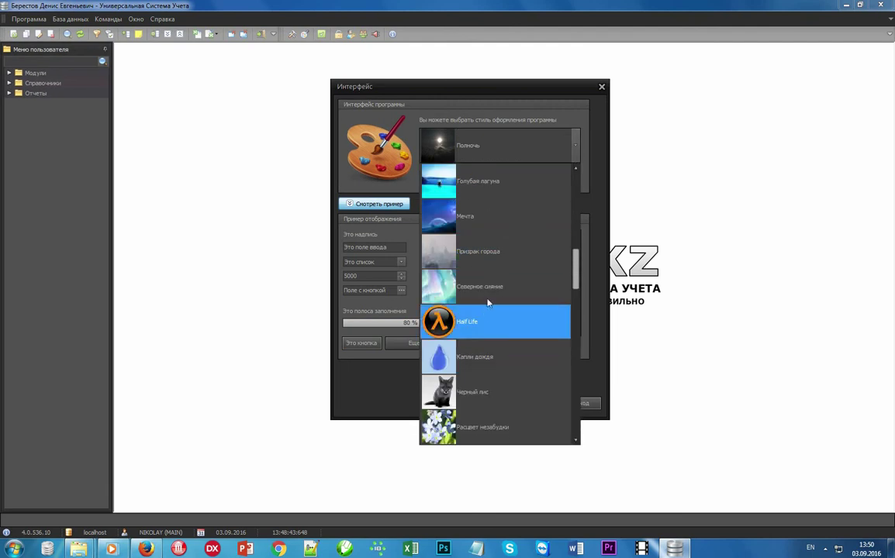
left_click(493, 287)
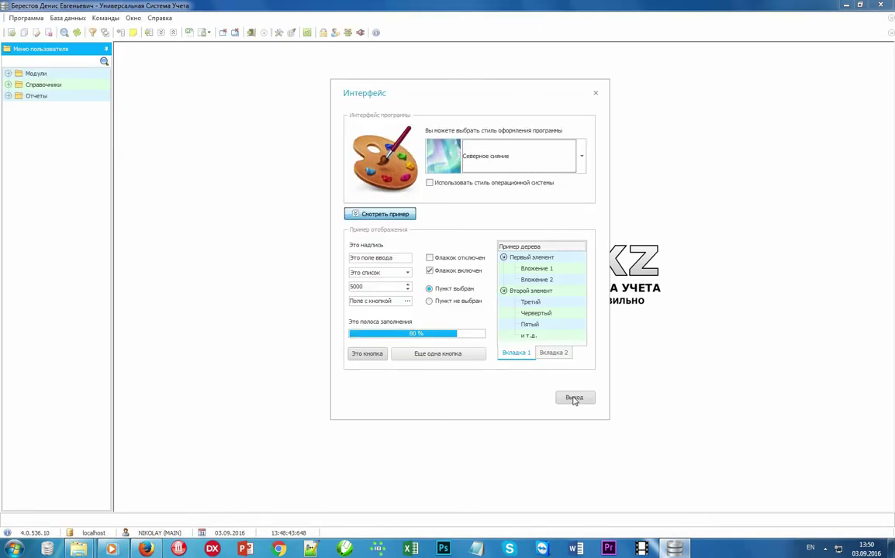
left_click(574, 398)
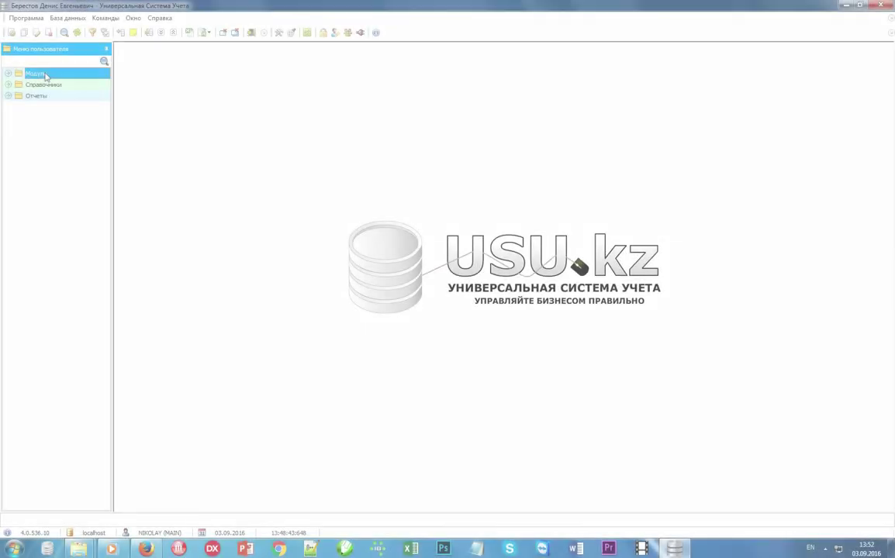
left_click(43, 84)
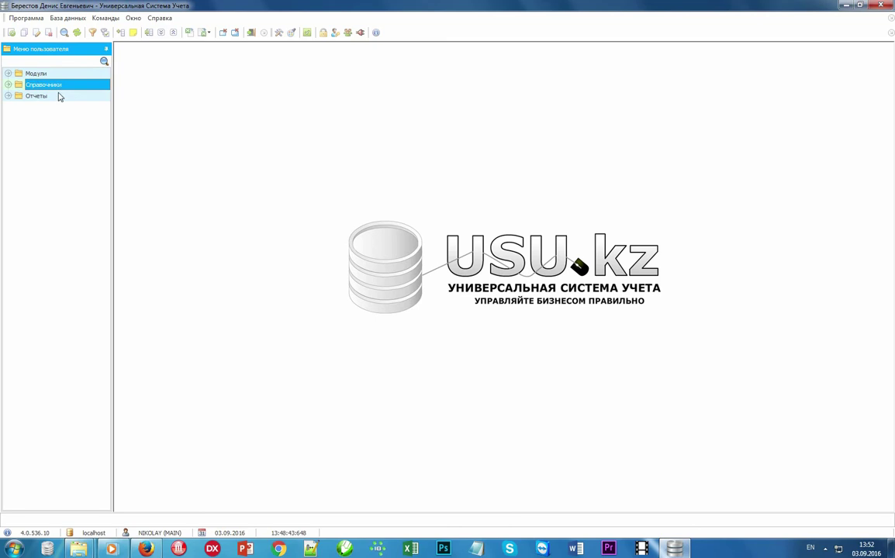
left_click(58, 97)
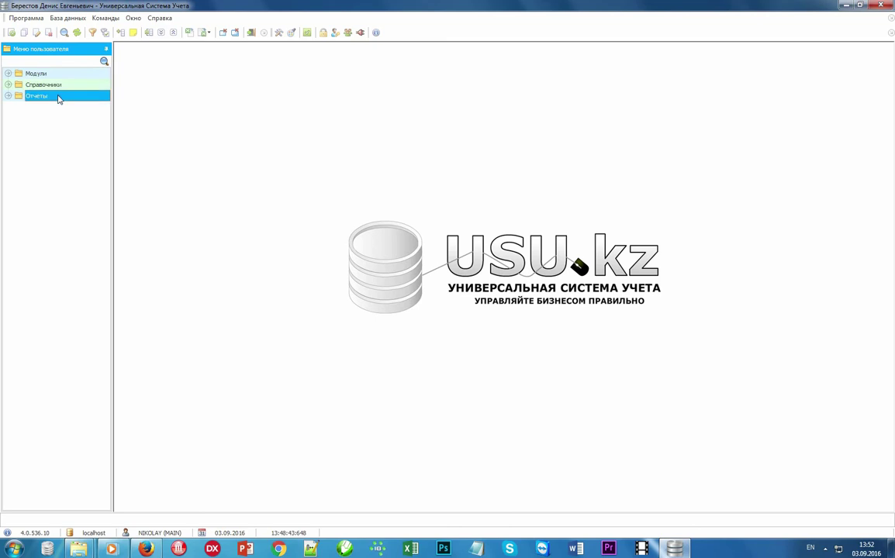
left_click(57, 84)
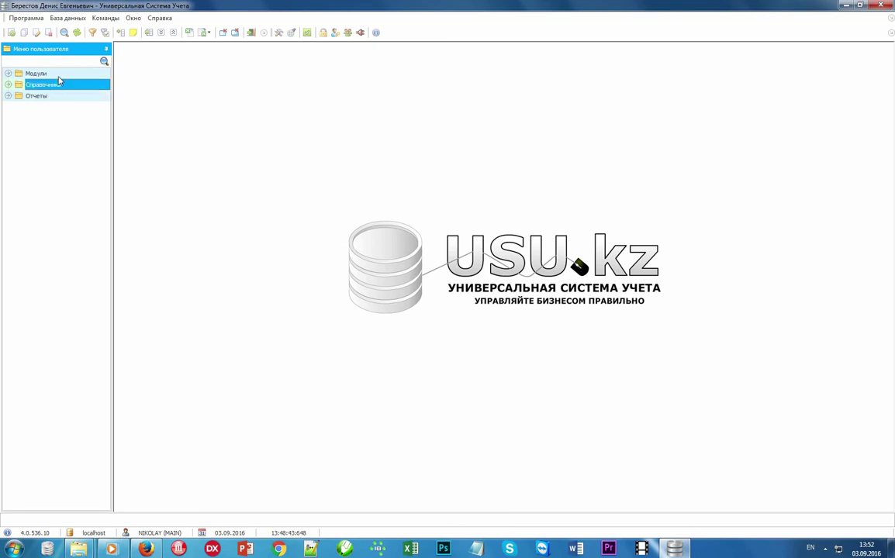
left_click(61, 74)
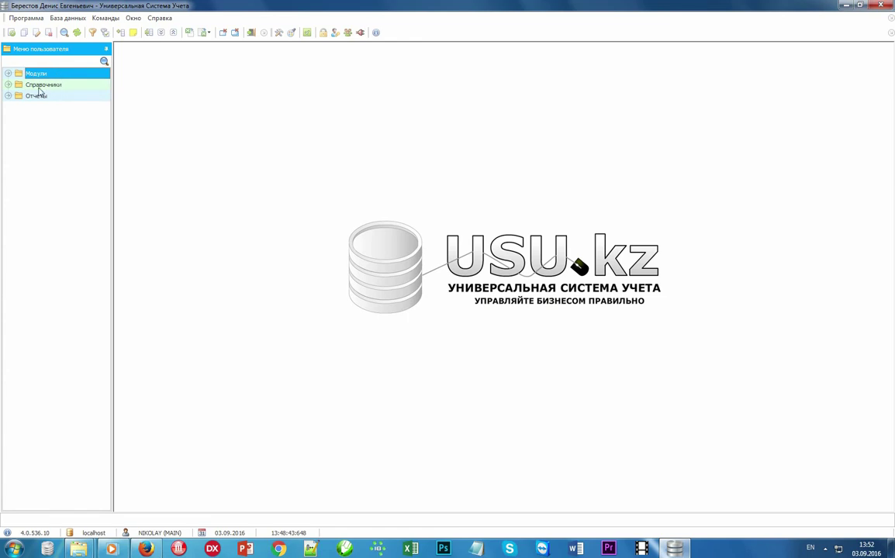
- Expand Справочники and its Товар, Скидки, Рассылка, Организация and Деньги folders in the user menu
left_click(8, 84)
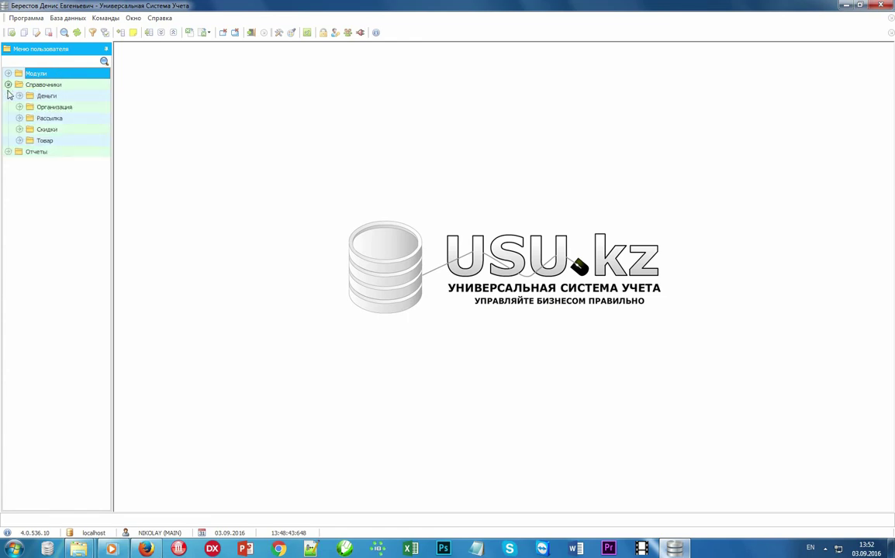
left_click(18, 141)
left_click(19, 129)
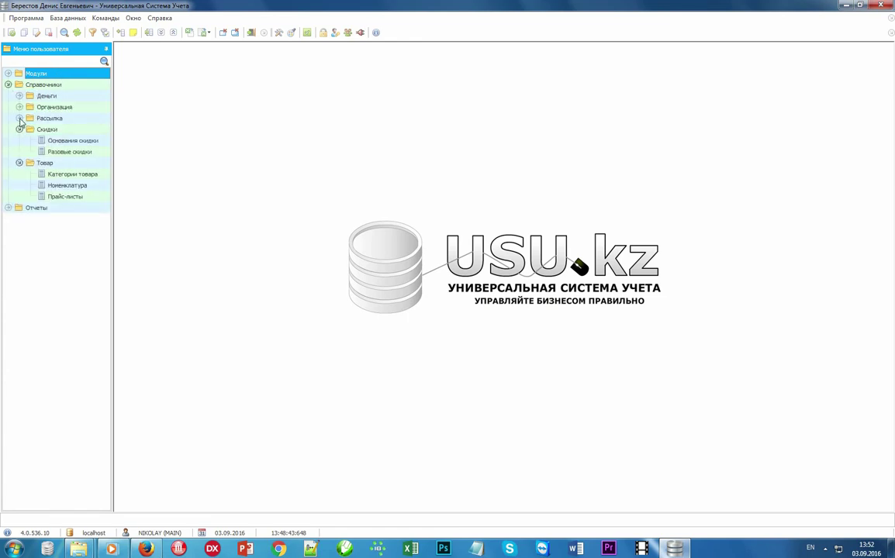
left_click(18, 118)
left_click(19, 107)
left_click(19, 96)
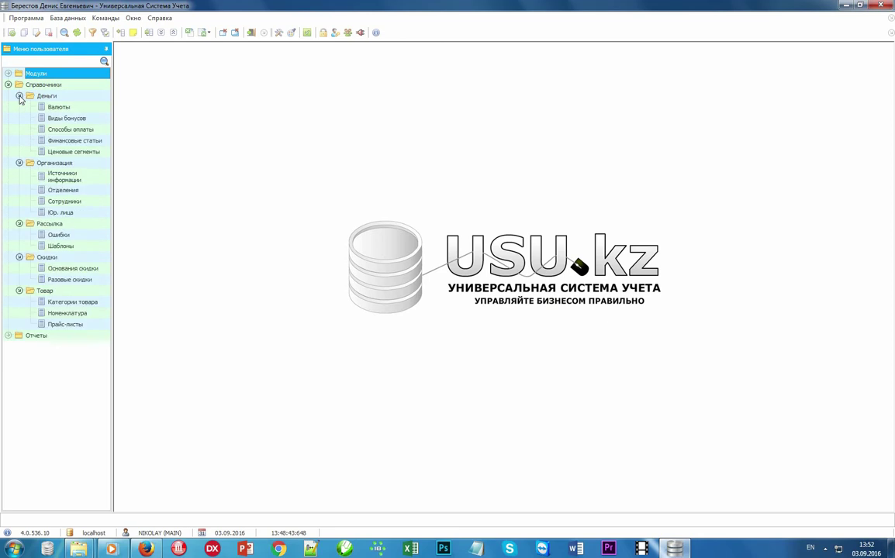
- View the Валюты, Способы оплаты, Отделения and Сотрудники directories
double_click(80, 108)
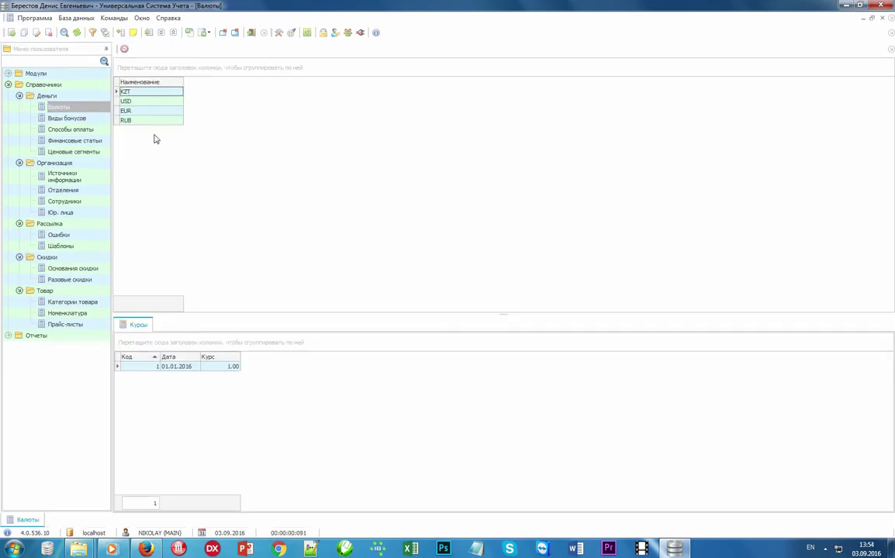
double_click(82, 129)
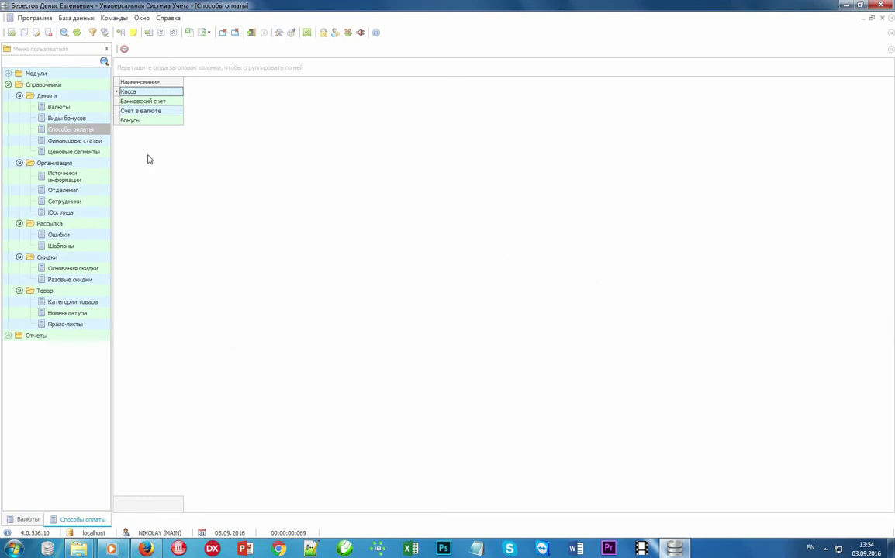
double_click(85, 191)
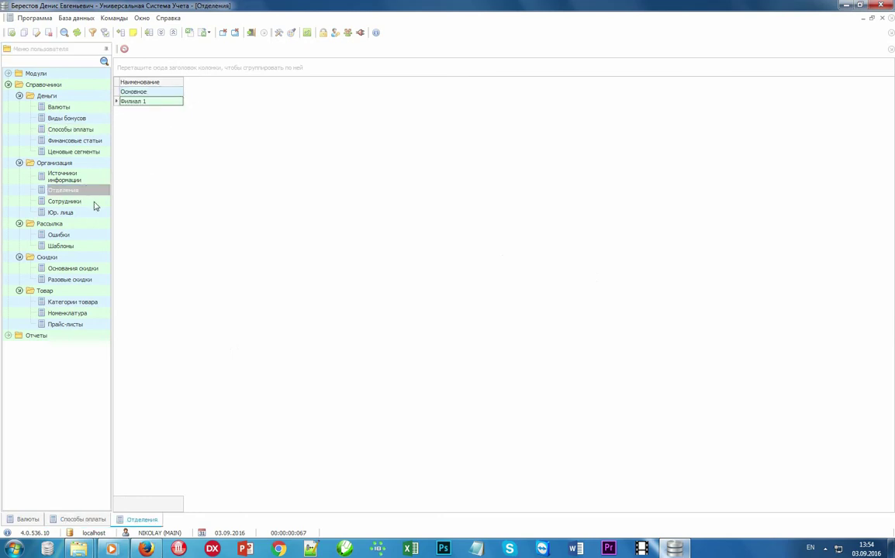
double_click(96, 201)
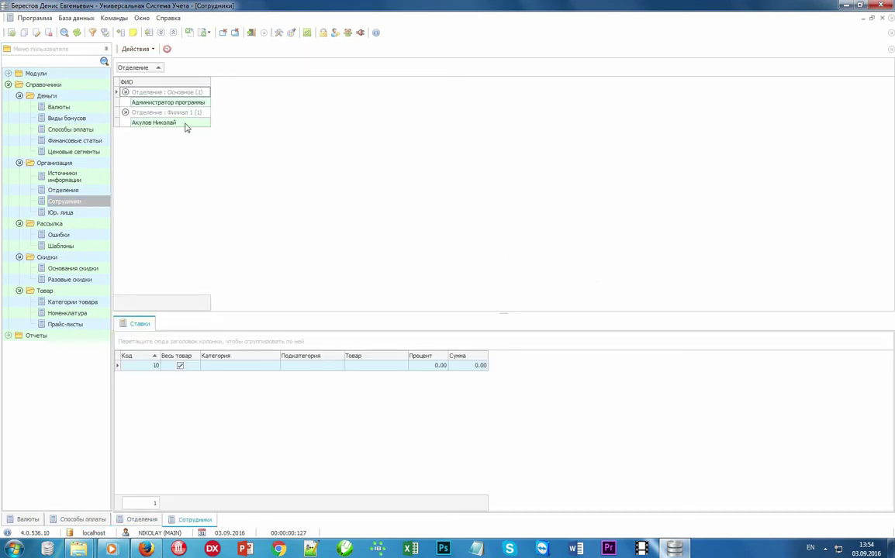
- View the mailing Шаблоны directory and the Разовые скидки and Основания скидки discount directories
left_click(67, 246)
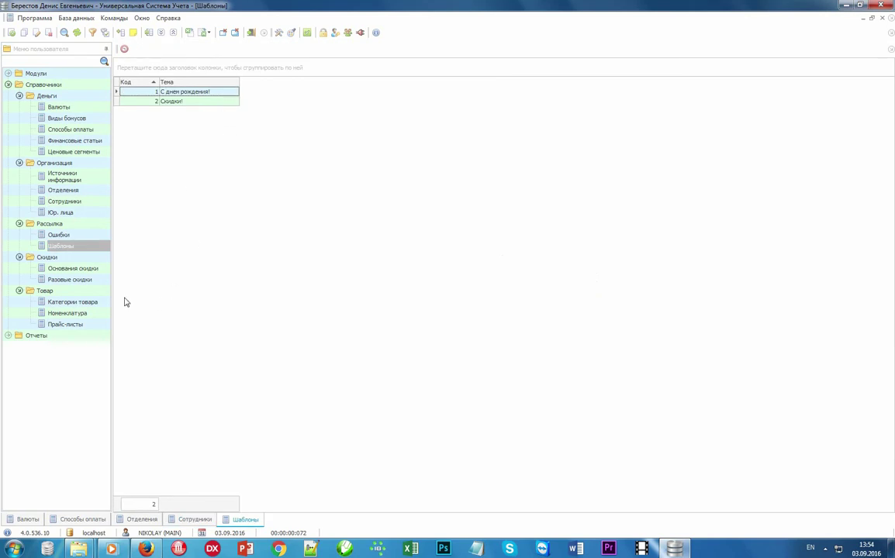
left_click(88, 280)
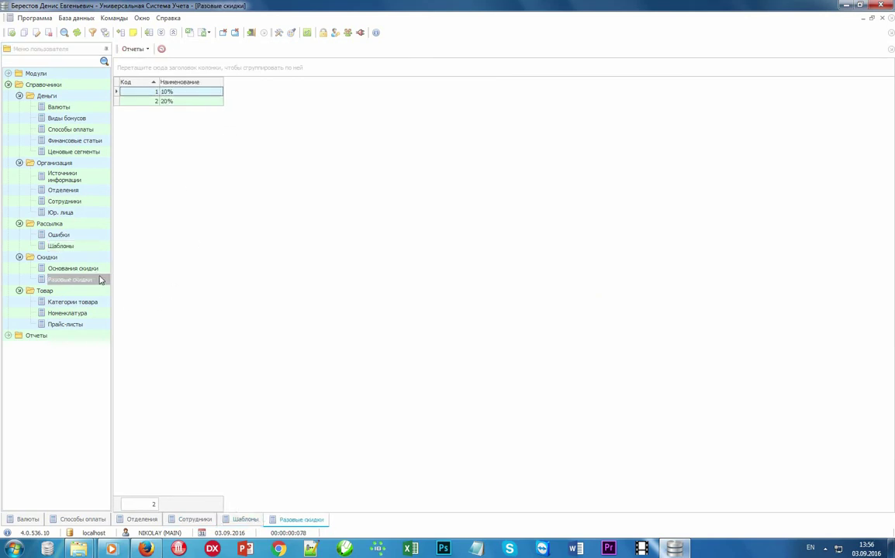
left_click(104, 268)
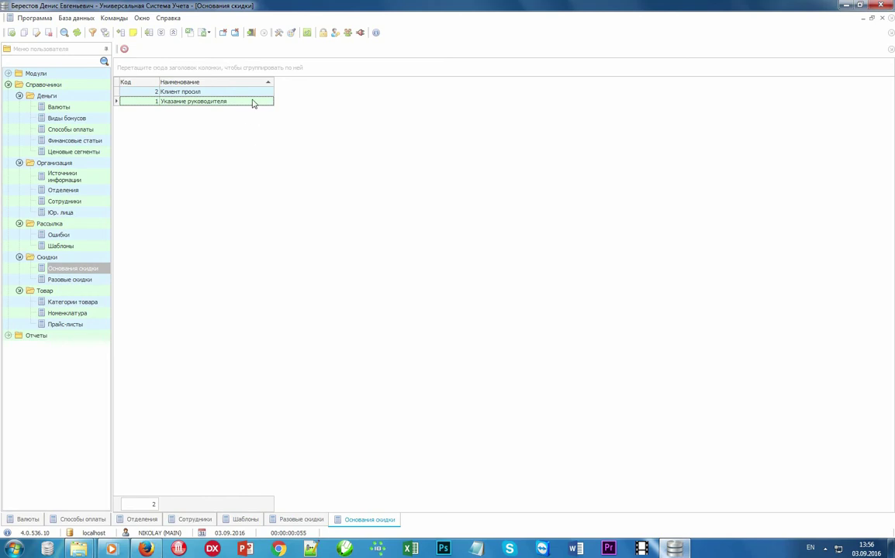
- Open the Номенклатура directory and bring up the commands for its product list, including Импорт
left_click(90, 314)
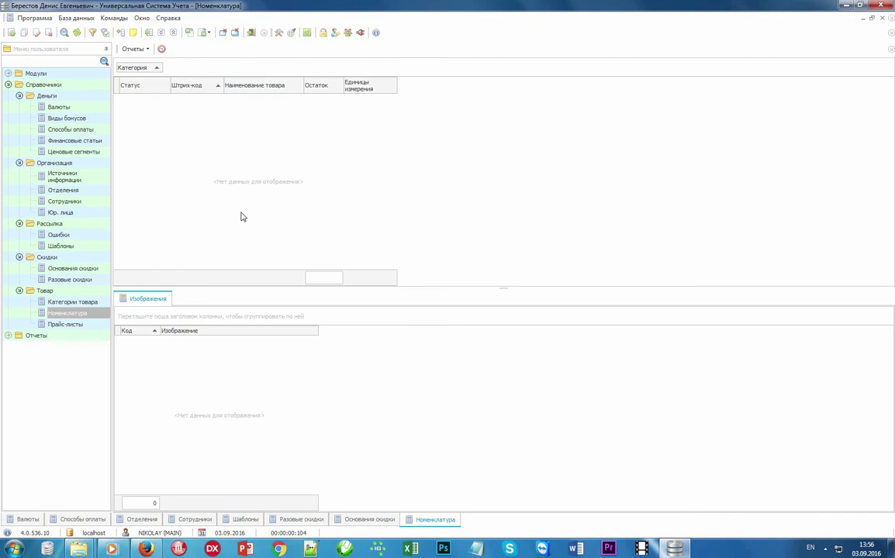
right_click(279, 205)
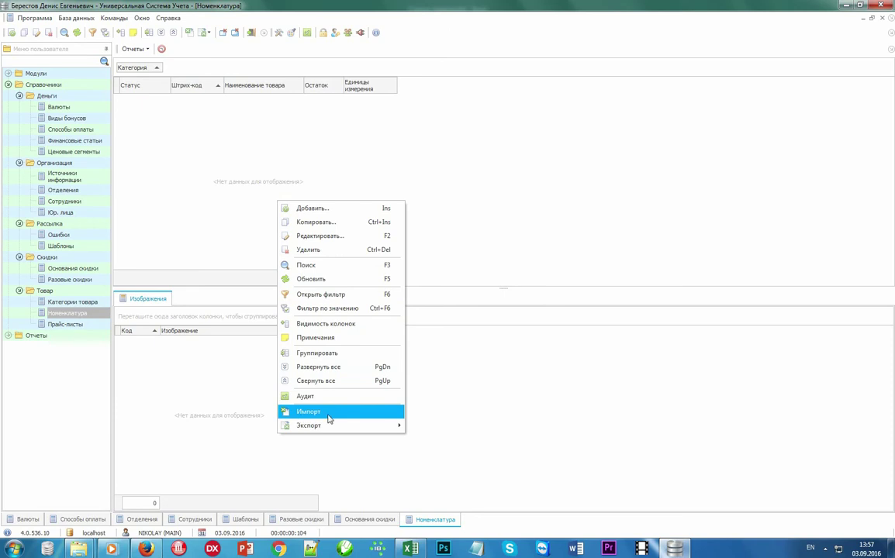
- Switch to Excel and examine the name, barcode, warehouse, quantity, category, subcategory and price columns in Список товаров.xlsx
left_click(457, 222)
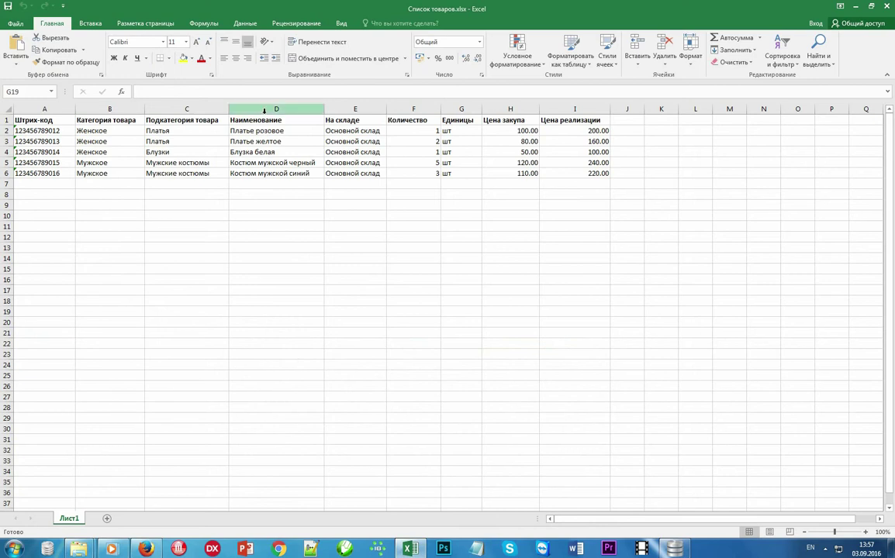
left_click(268, 109)
left_click(63, 109)
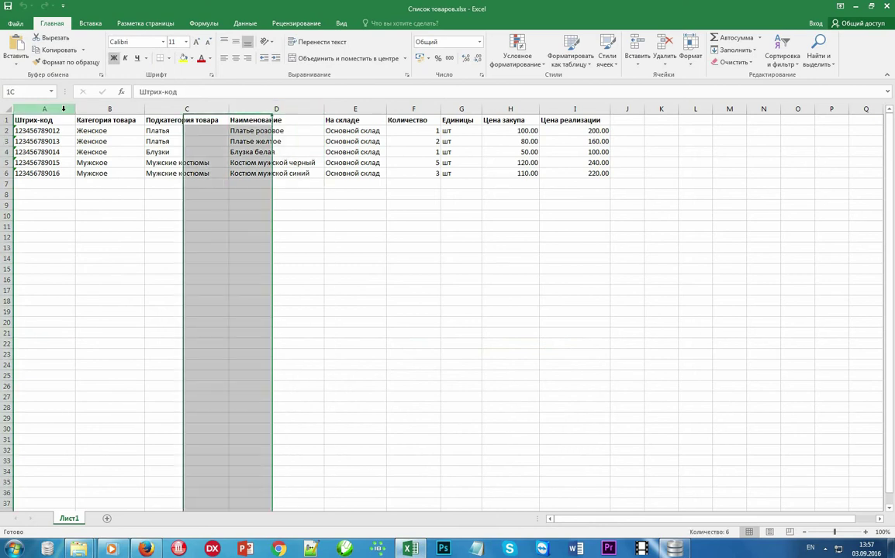
left_click_drag(374, 108, 398, 180)
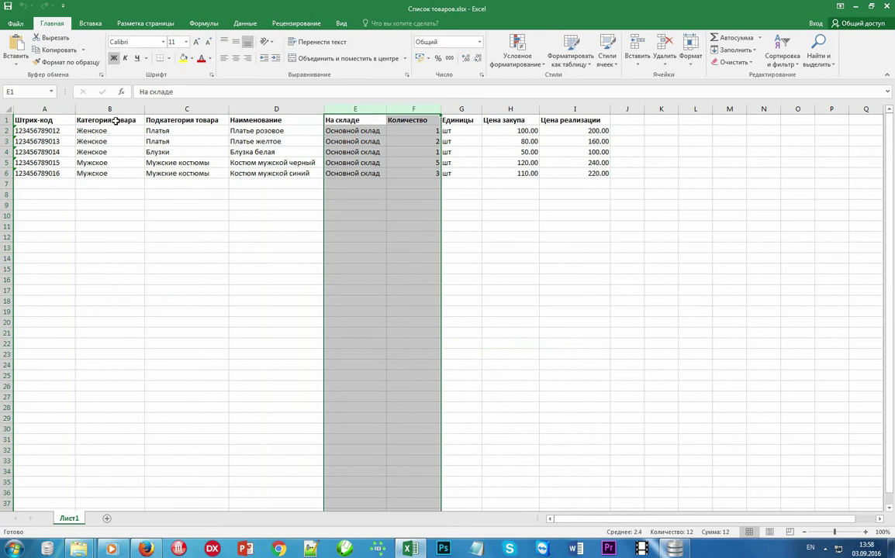
left_click_drag(120, 108, 188, 153)
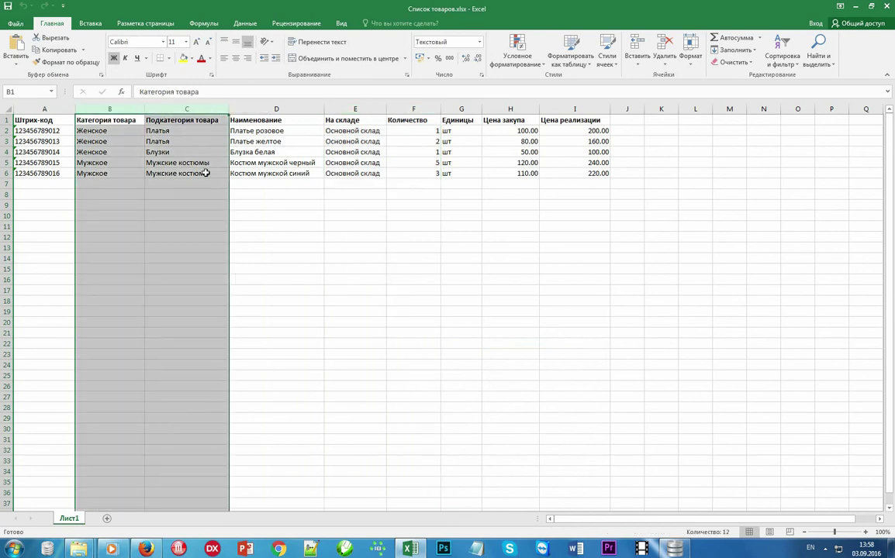
left_click_drag(500, 109, 571, 251)
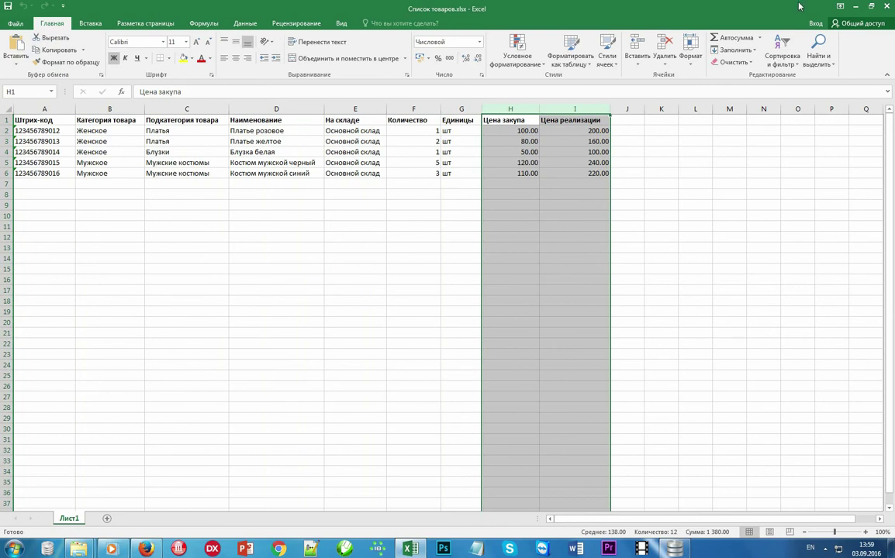
- Return to the accounting system and start a data import into Номенклатура from MS Excel 2007 format
key("alt+Tab")
right_click(361, 159)
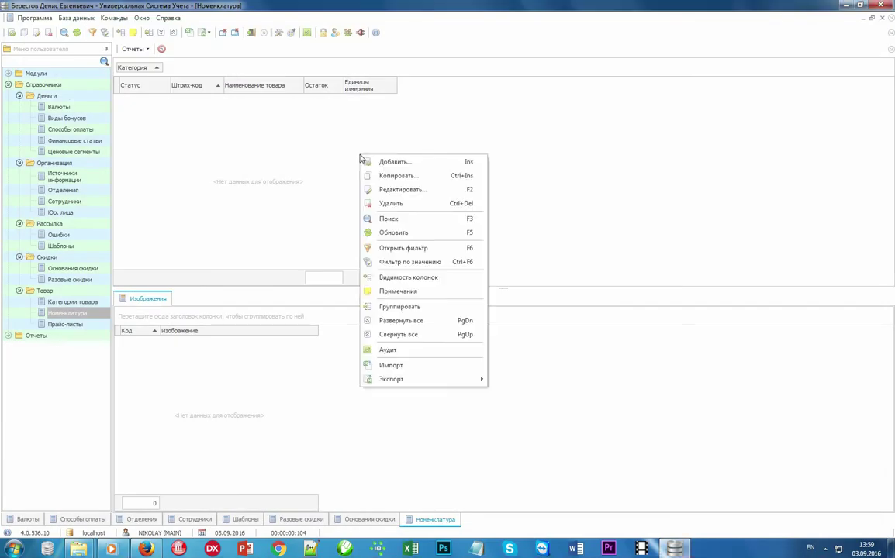
left_click(420, 365)
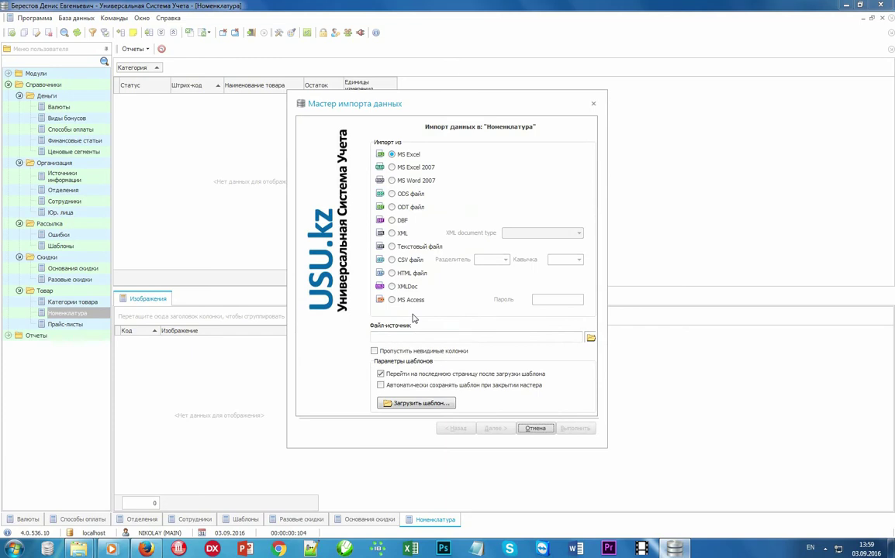
left_click(395, 168)
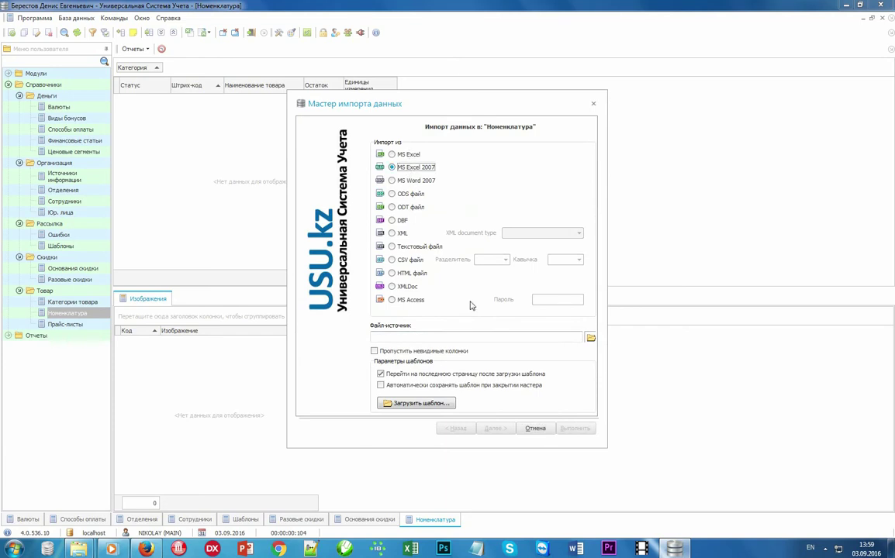
- Choose Список товаров.xlsx from C:\TEMP\import as the import source and proceed to the field mapping
left_click(591, 339)
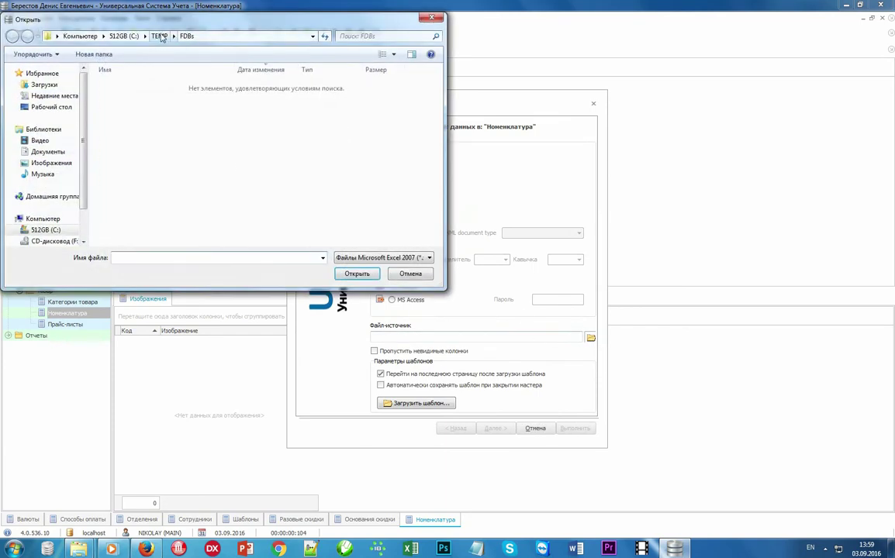
left_click(159, 36)
double_click(123, 135)
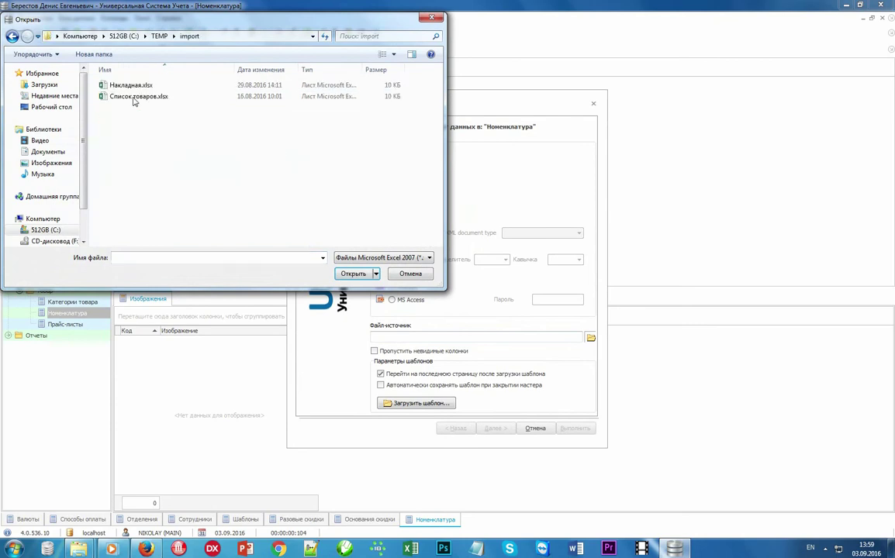
double_click(133, 97)
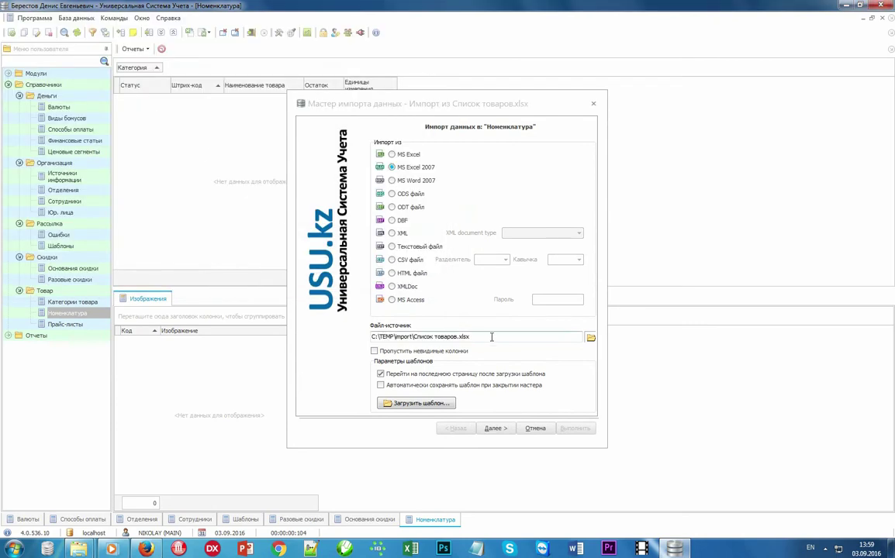
left_click(499, 429)
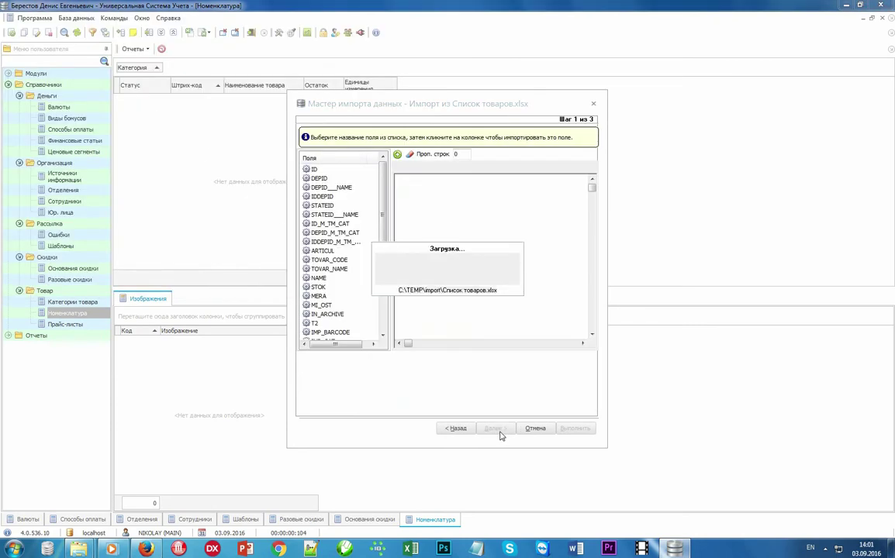
- Widen the import wizard and map IMP_BARCODE, IMP_CAT, IMP_SUBCAT and IMP_NAME to columns A, B, C and D
scroll(345, 248, "down", 4)
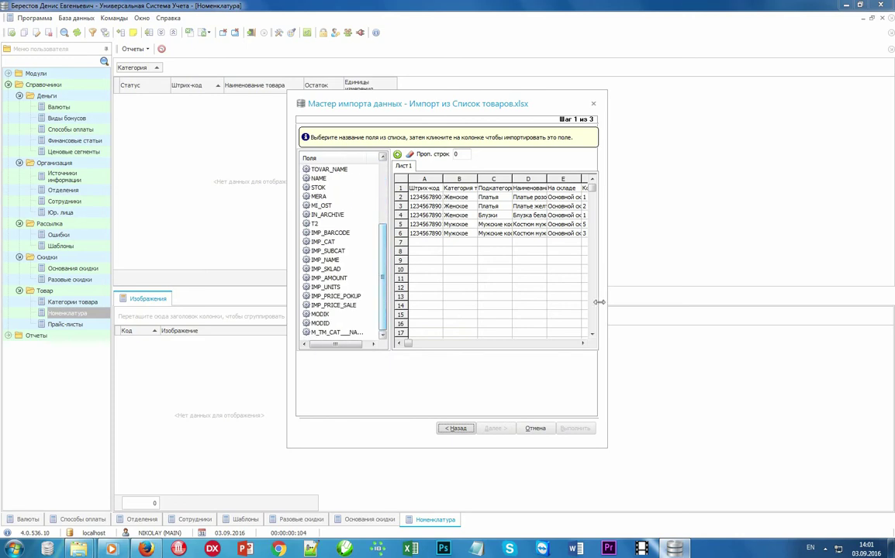
left_click_drag(606, 292, 840, 293)
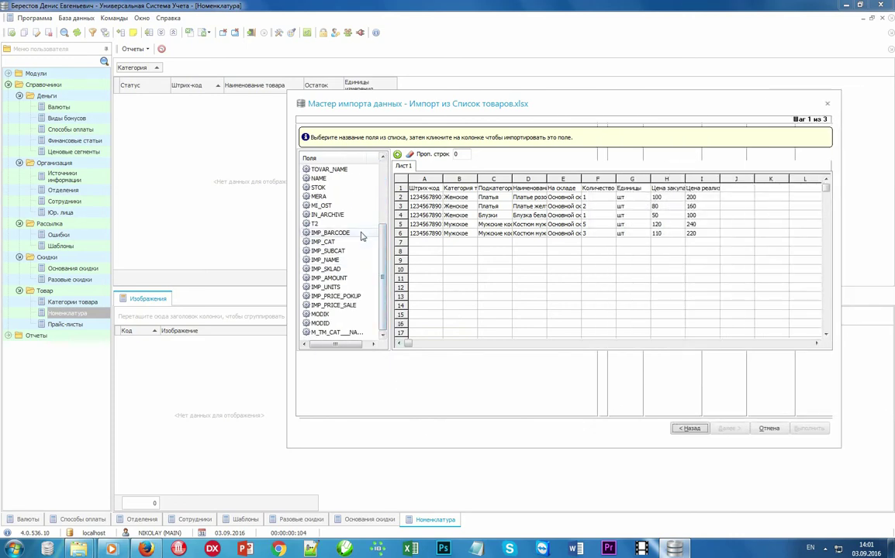
left_click(423, 180)
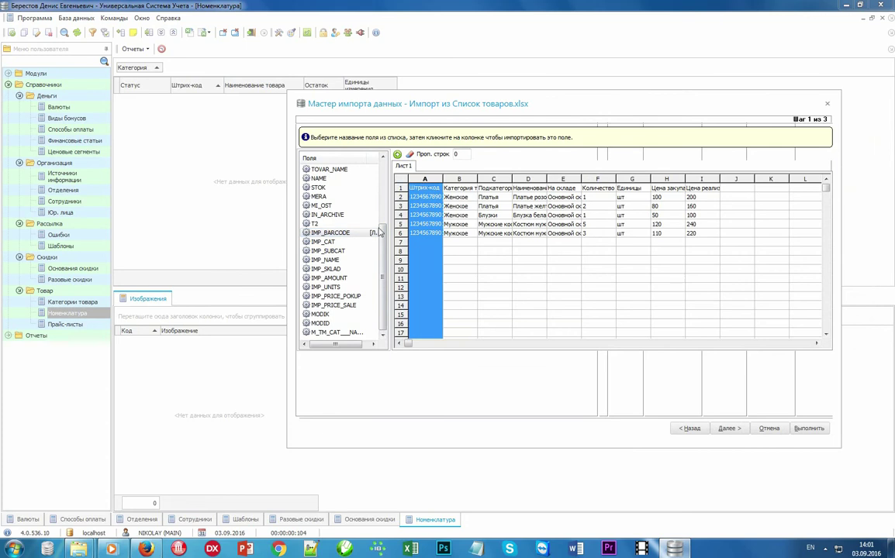
left_click(359, 242)
left_click(459, 180)
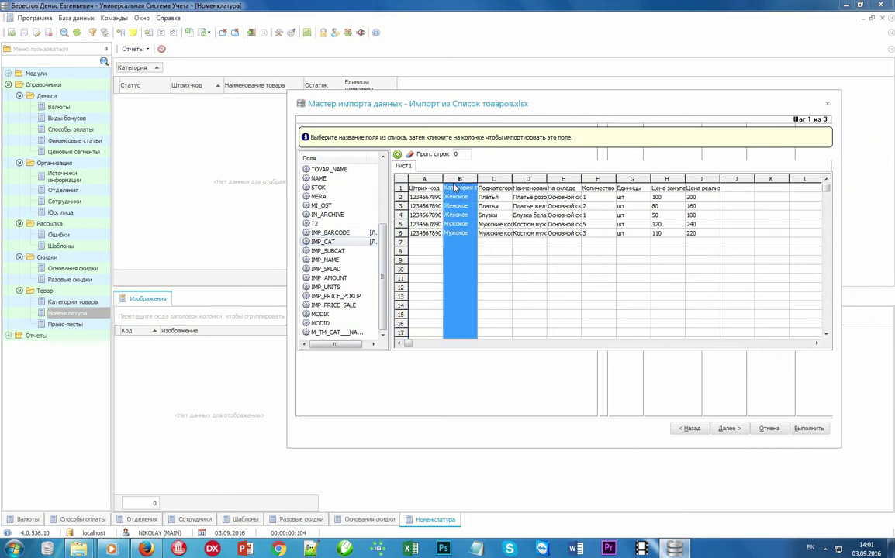
left_click(490, 180)
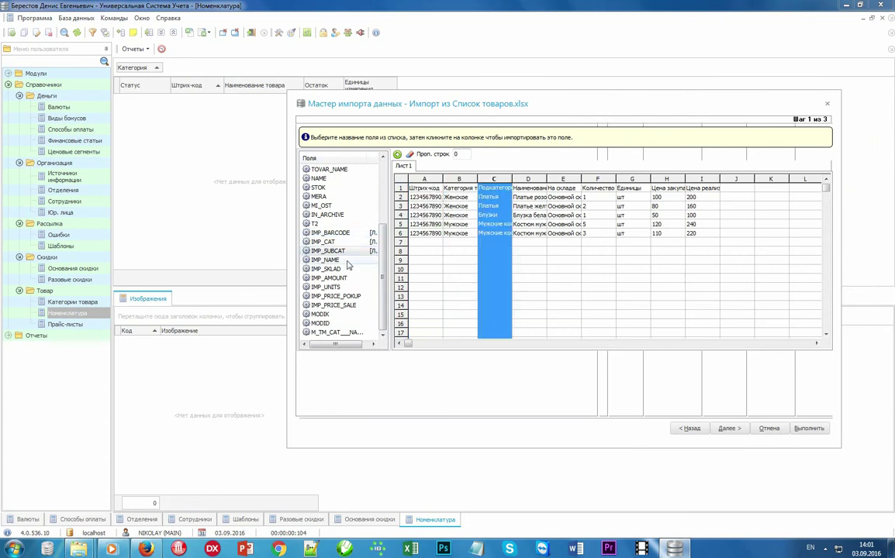
left_click(538, 183)
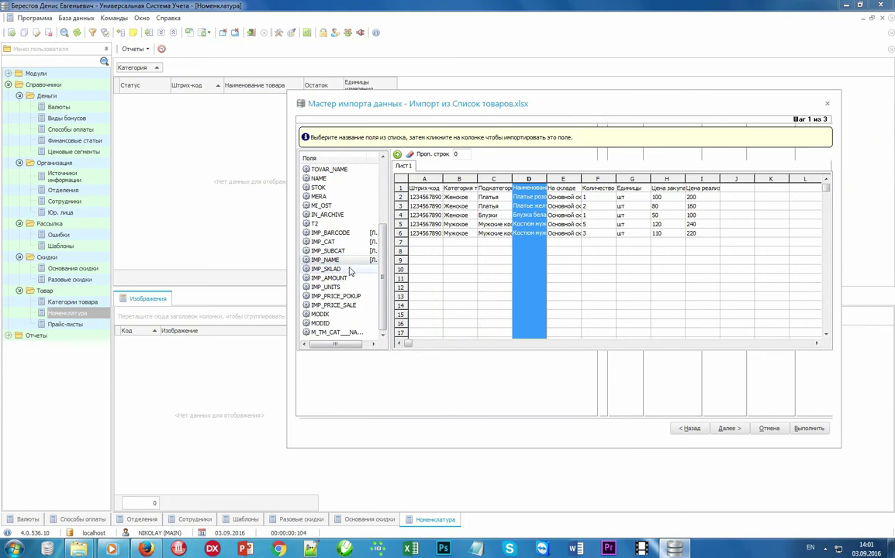
- Map IMP_SKLAD, IMP_AMOUNT, IMP_UNITS, IMP_PRICE_POKUP and IMP_PRICE_SALE to columns E, F, G, H and I
left_click(555, 186)
left_click(345, 279)
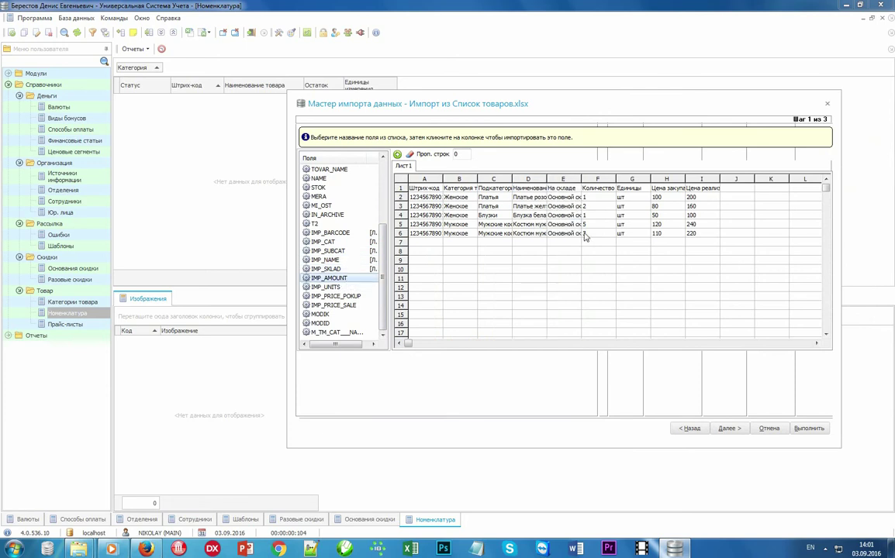
left_click(598, 188)
left_click(330, 287)
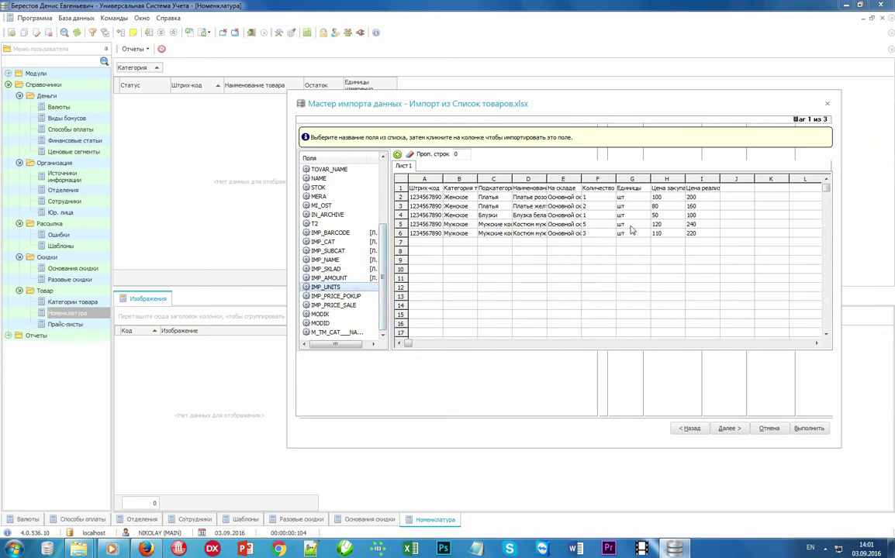
left_click(632, 188)
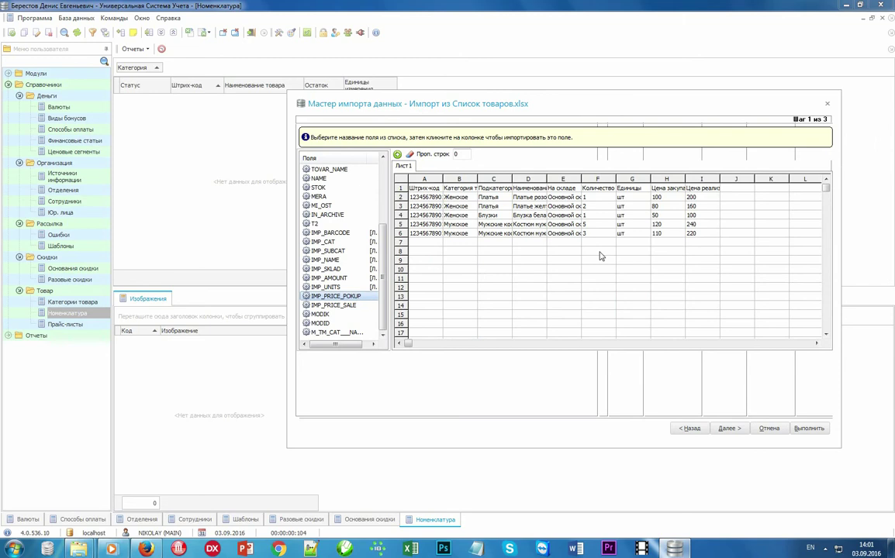
left_click(668, 180)
left_click(353, 306)
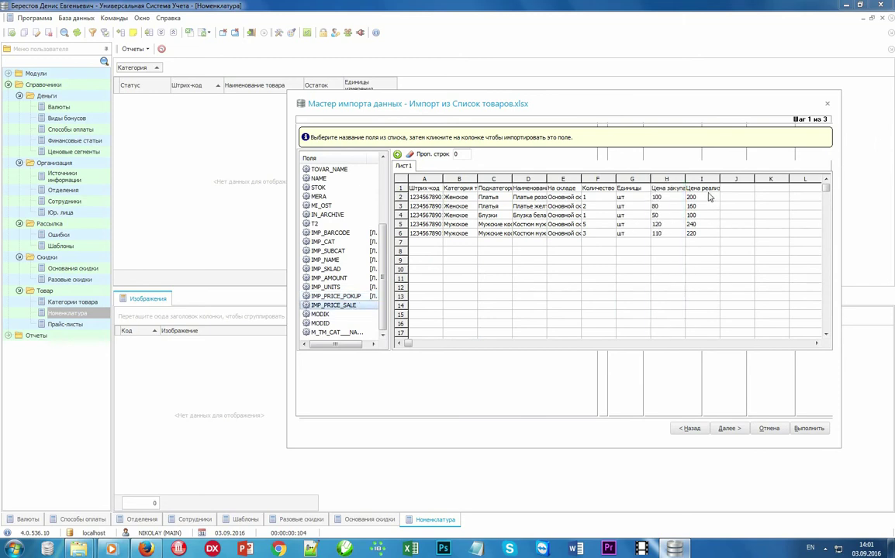
left_click(703, 179)
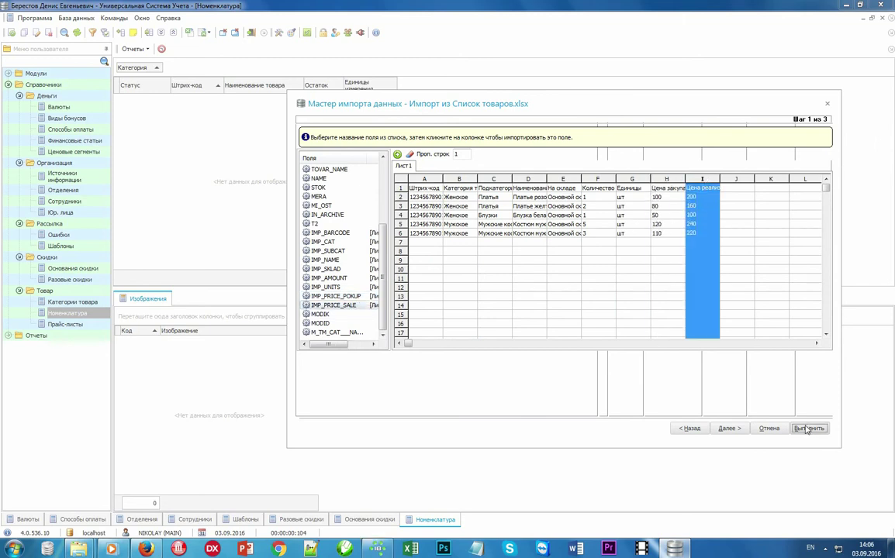
- Run the import with 1 row skipped, check the error.txt log, and finish the wizard
left_click(809, 429)
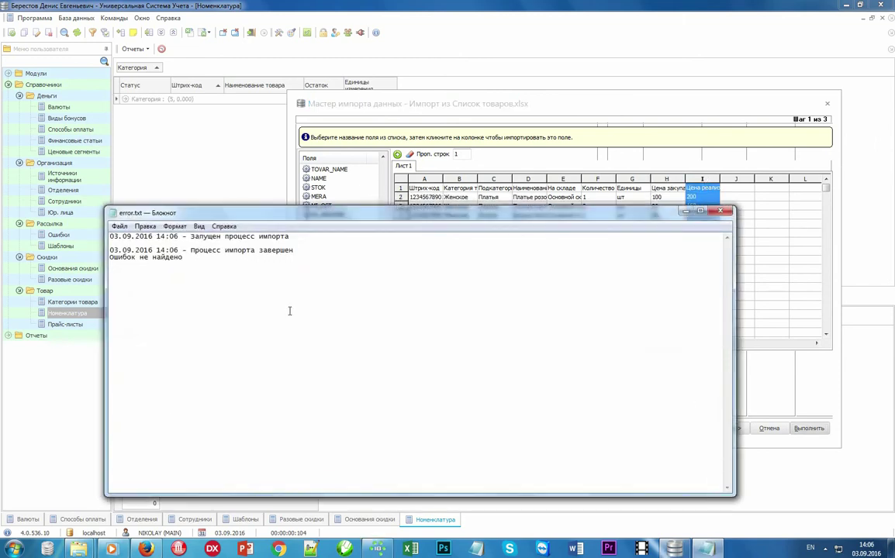
left_click_drag(197, 259, 88, 224)
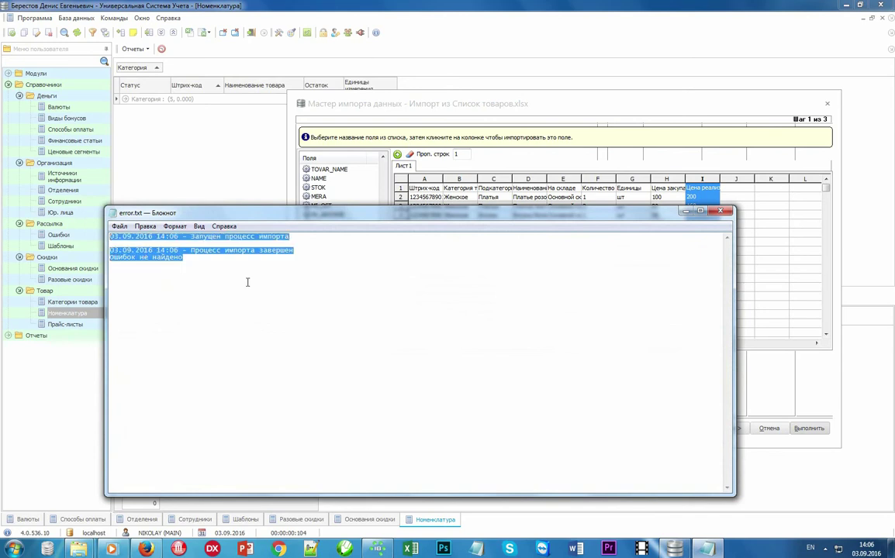
left_click(719, 211)
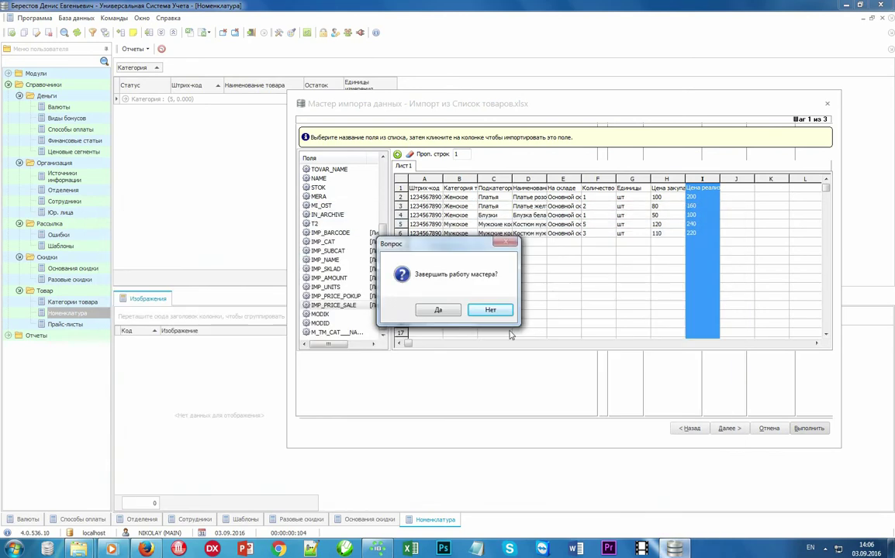
left_click(448, 315)
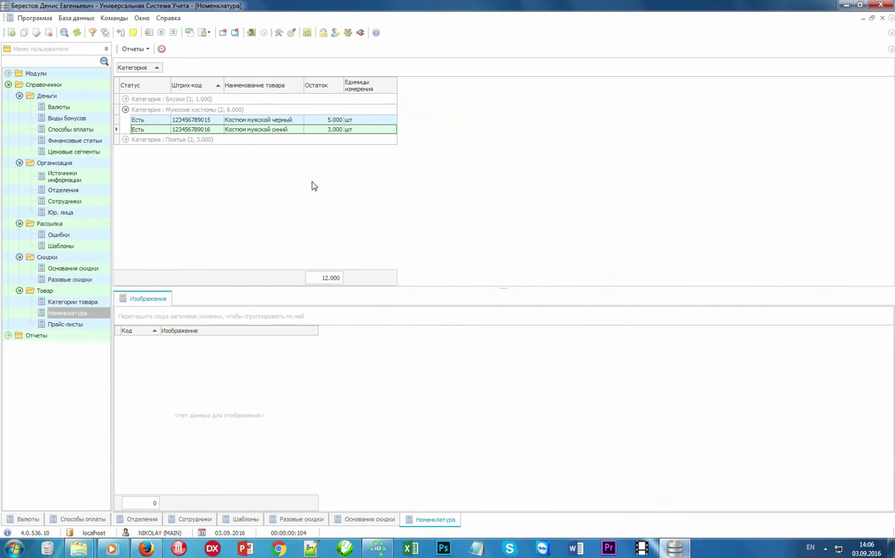
- Look through the imported products in the Блузки, Мужские костюмы and Платья categories
left_click(290, 110)
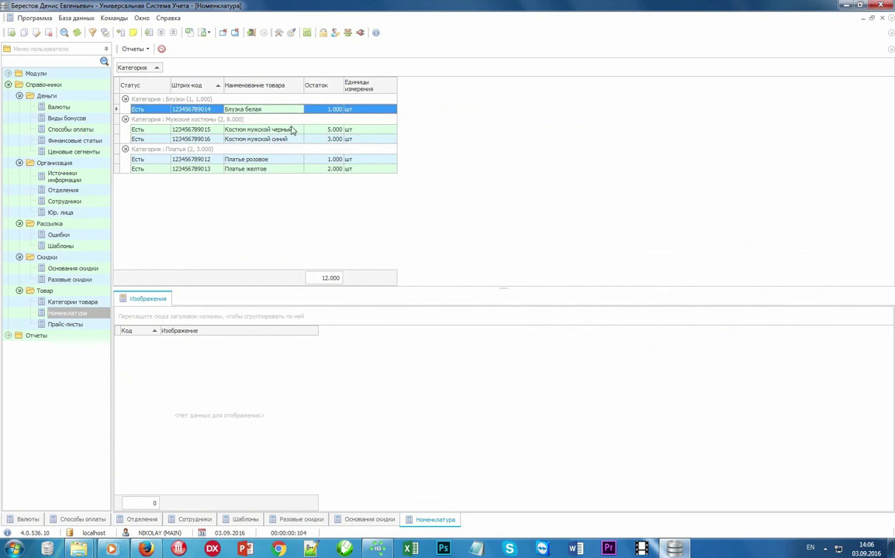
left_click(292, 129)
left_click(291, 139)
left_click(286, 159)
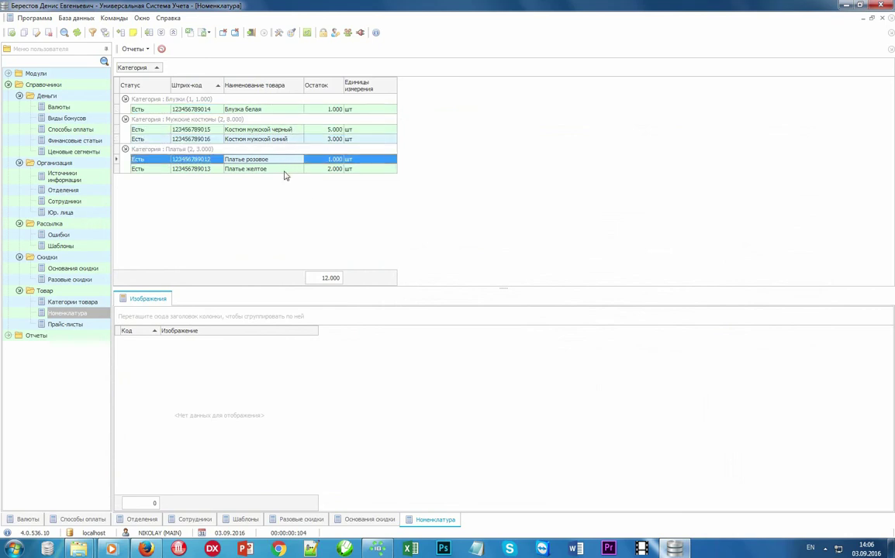
left_click(287, 170)
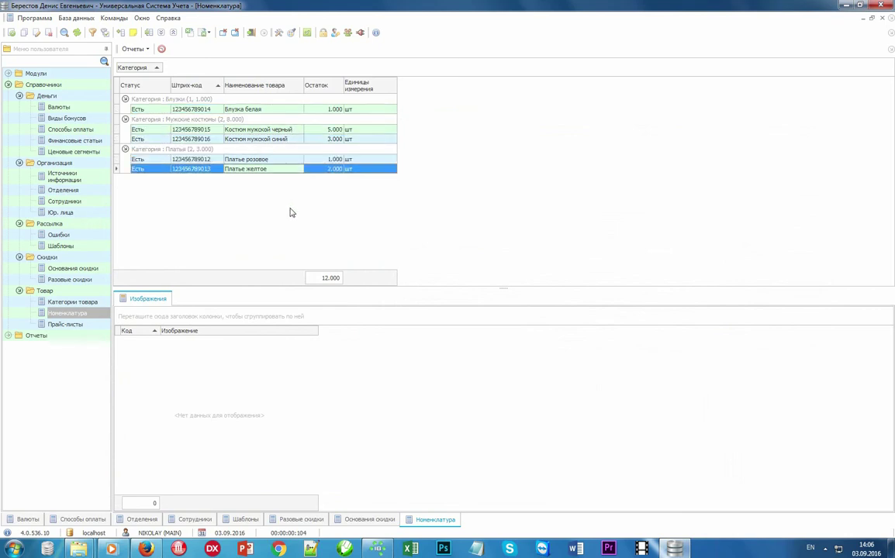
- Add the picture 1.jpg to the images of the product Платье желтое and save it
right_click(248, 174)
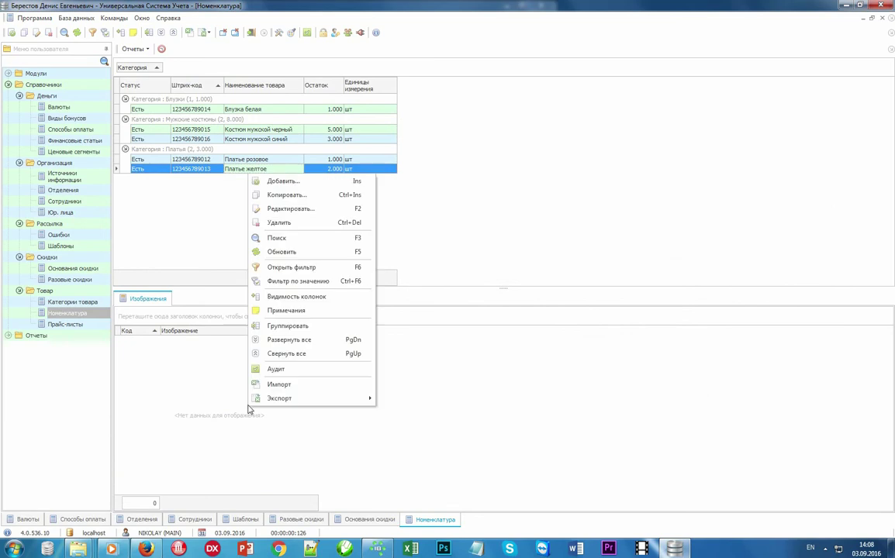
left_click(316, 185)
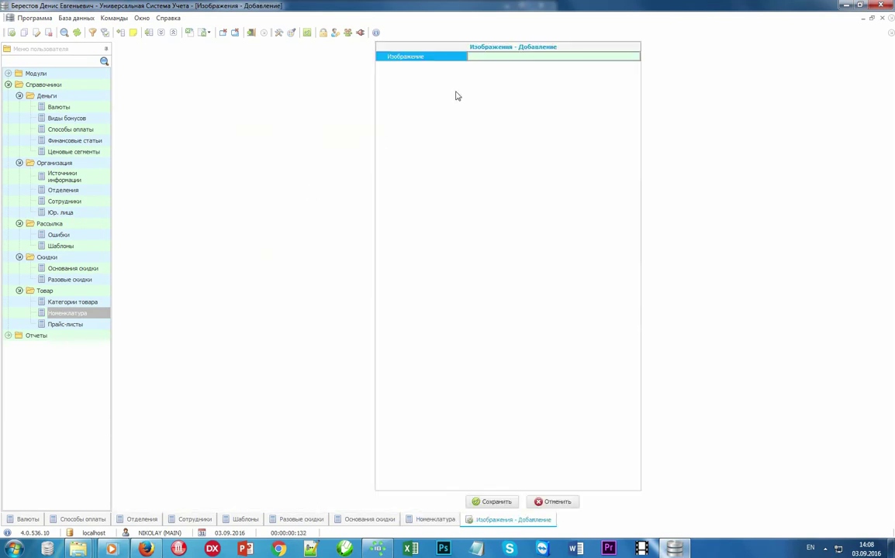
right_click(486, 57)
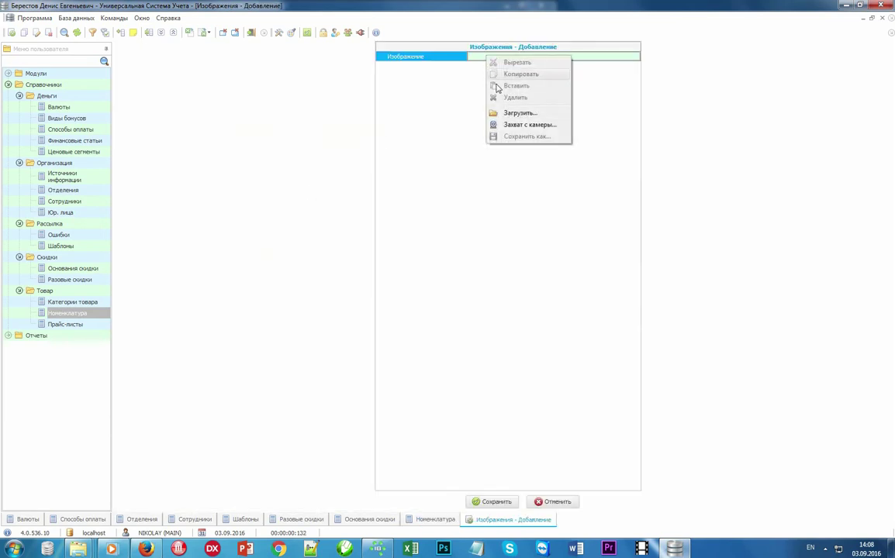
left_click(550, 116)
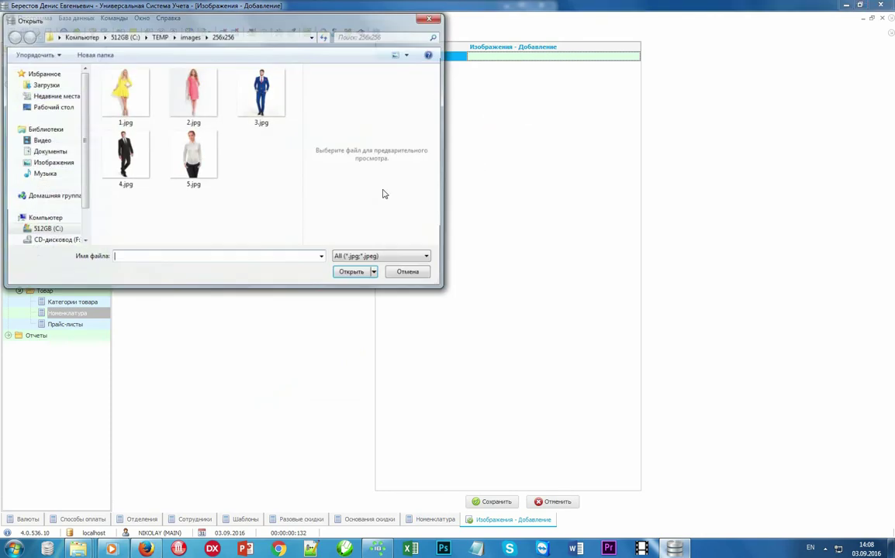
double_click(129, 105)
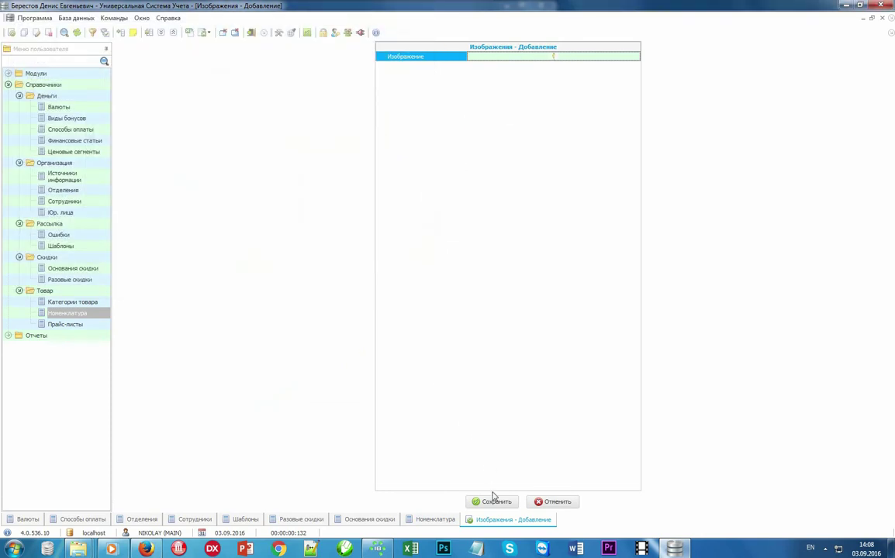
left_click(493, 501)
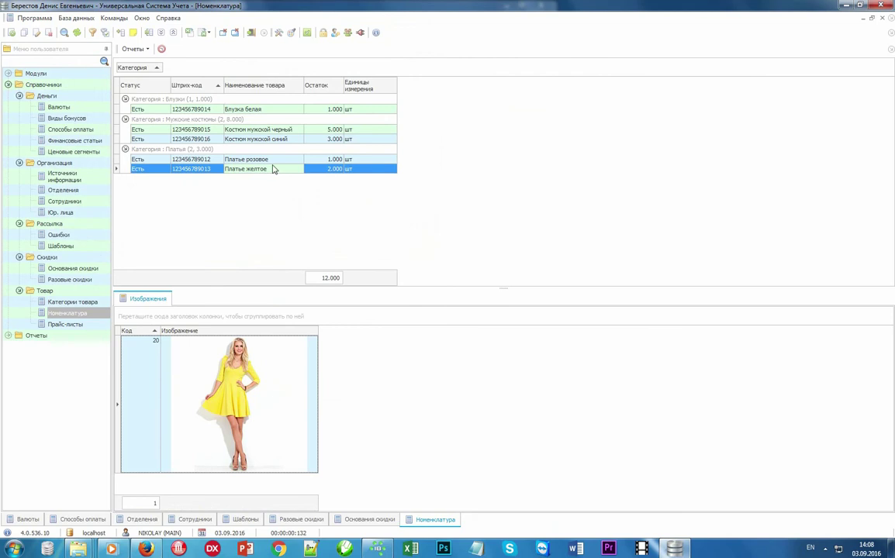
left_click(248, 158)
left_click(273, 169)
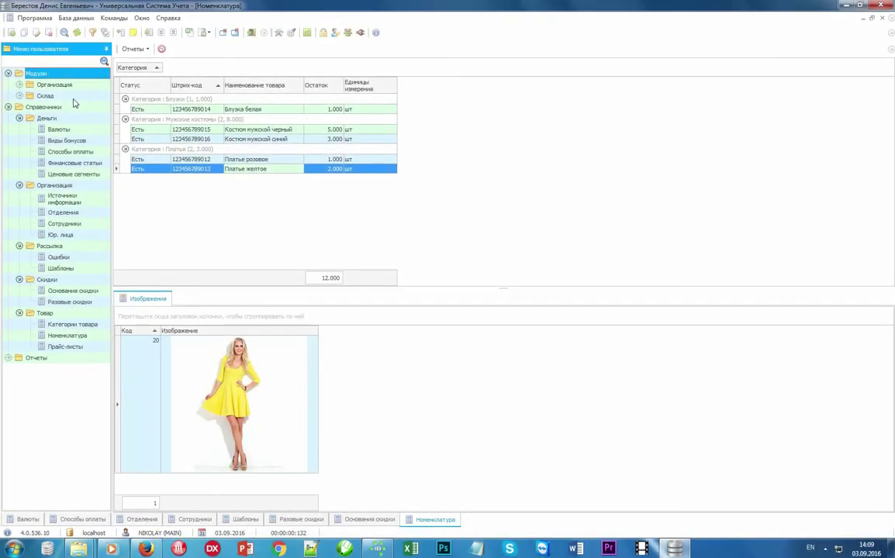
- Open the Товар module under Склад with all its records to view the imported goods
double_click(73, 98)
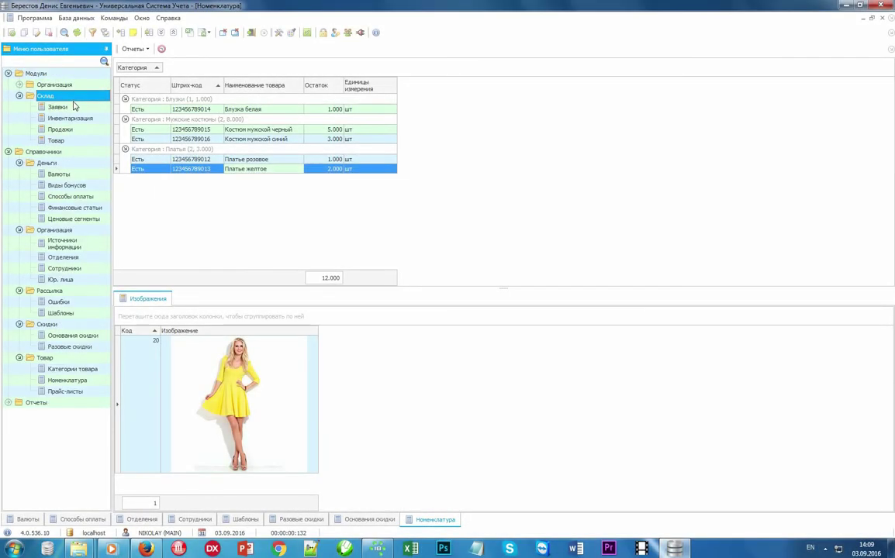
double_click(69, 141)
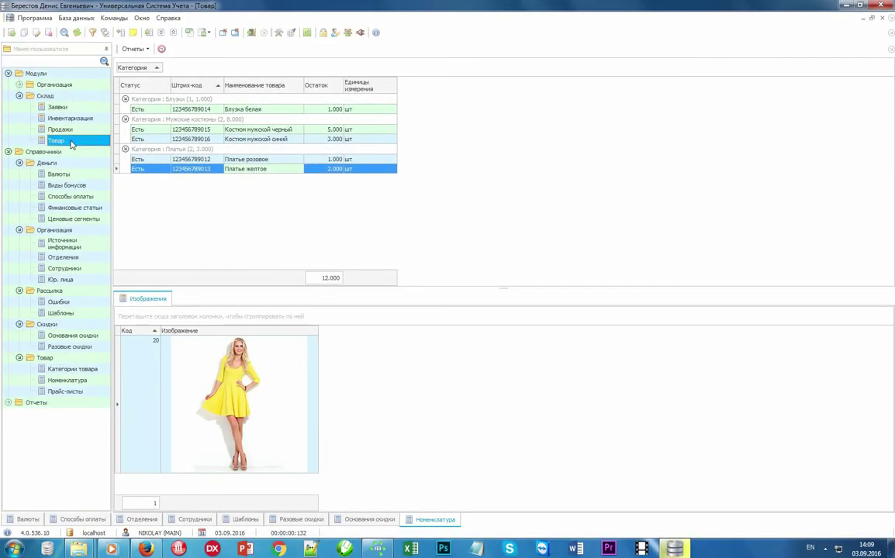
left_click(443, 502)
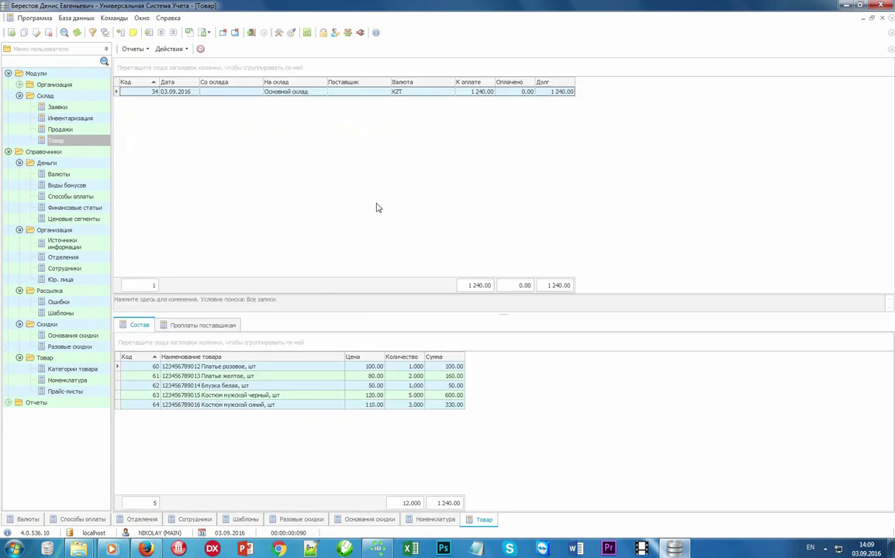
- Look through the goods listed in the composition of the Основной склад receipt, from Платье розовое to Костюм мужской синий
left_click(315, 94)
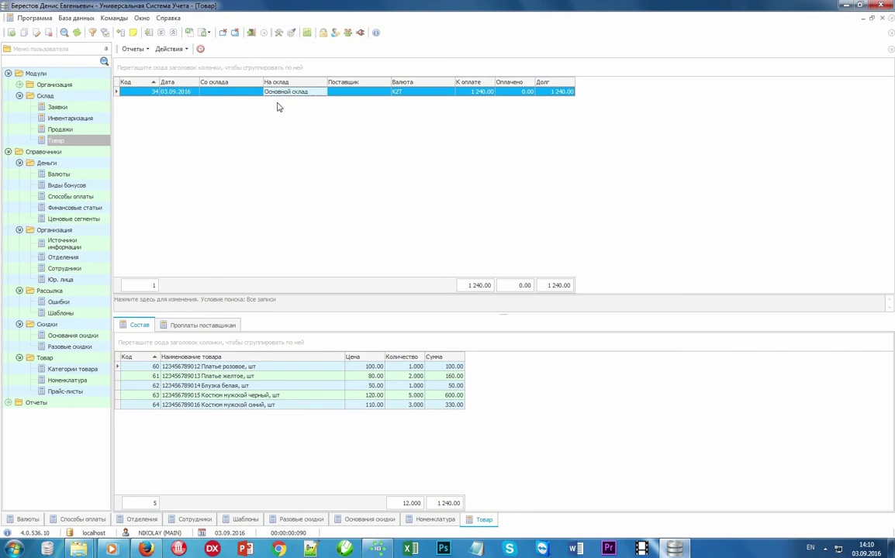
left_click(251, 369)
key("Down")
key("Down")
key("Down")
key("Down")
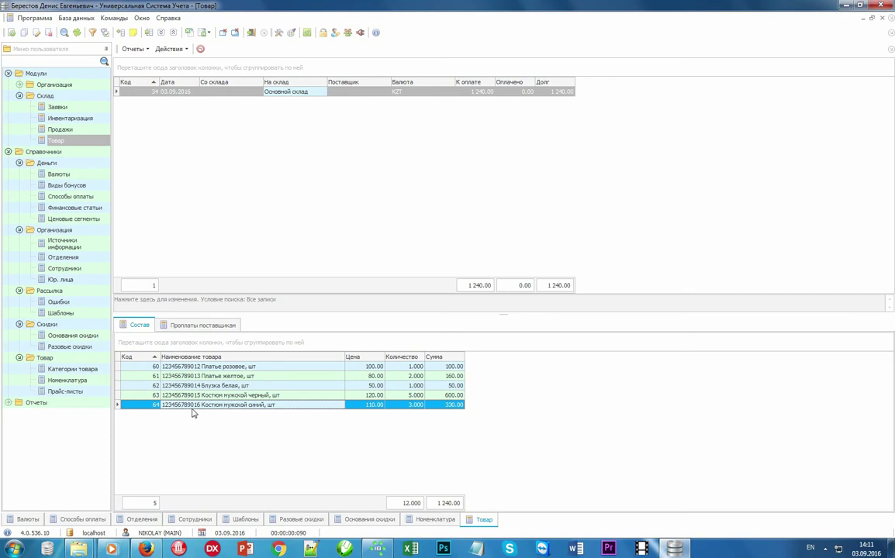
- Generate the Набор этикеток report for the goods receipt to preview its barcode labels, and close it
left_click(134, 49)
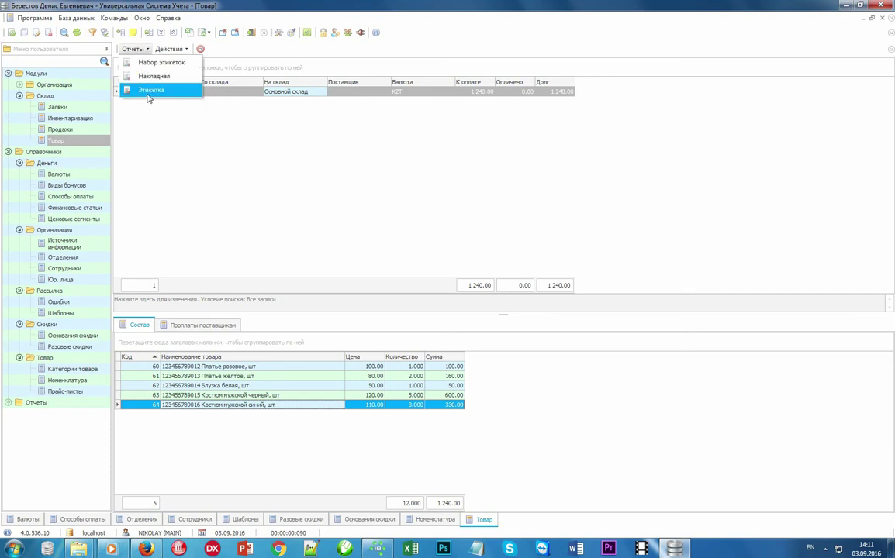
left_click(186, 62)
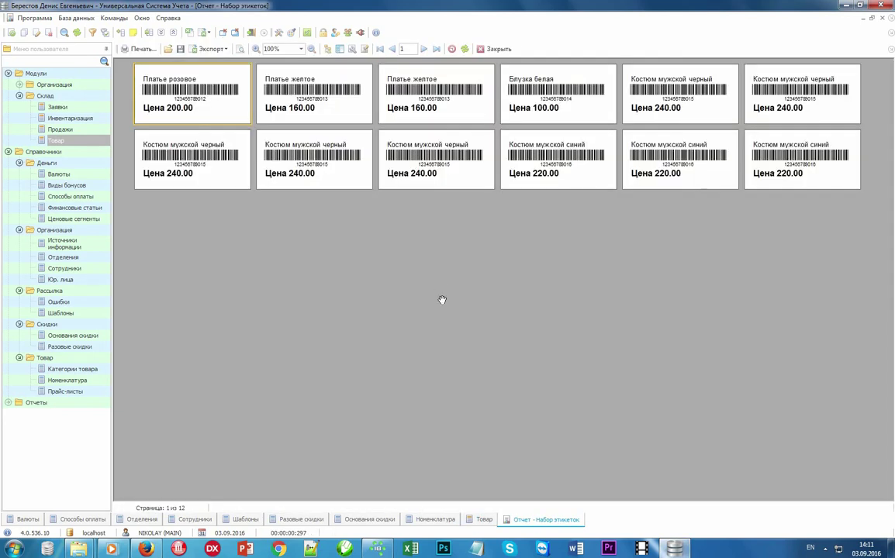
left_click(497, 49)
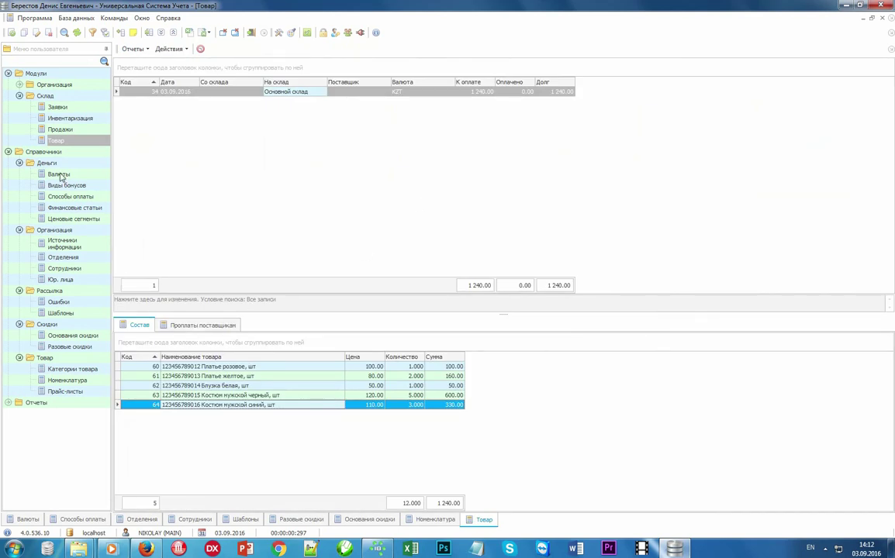
- Generate the Памятка report for all products in Номенклатура, from Блузка белая to Платье желтое
left_click(76, 380)
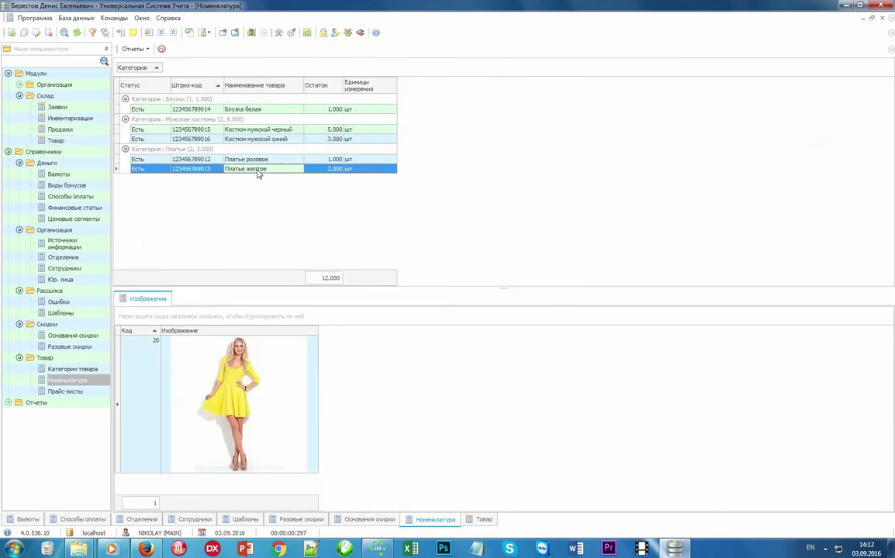
left_click(227, 105, "shift")
left_click(134, 49)
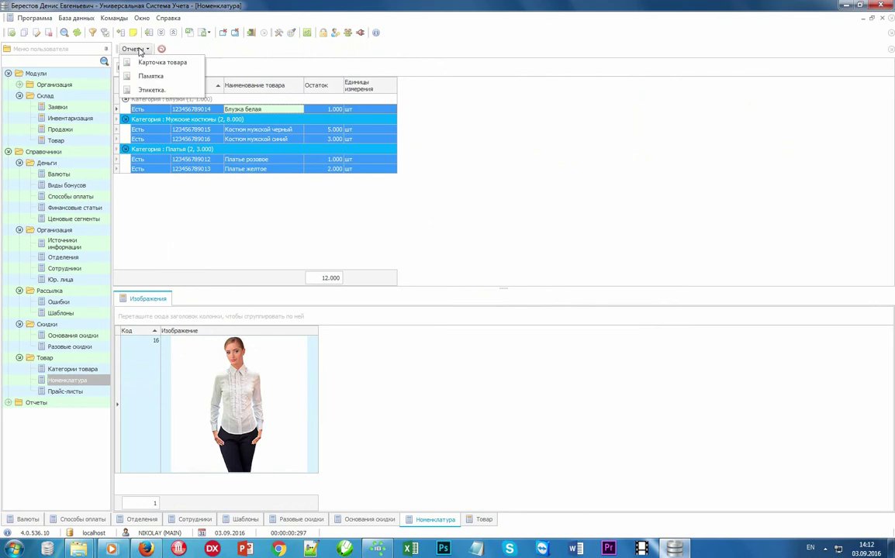
left_click(180, 79)
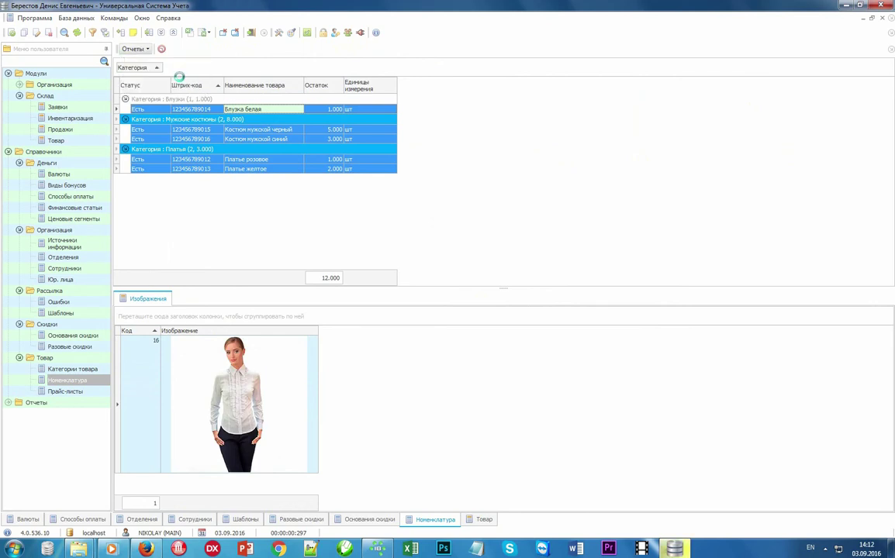
scroll(429, 243, "up", 2)
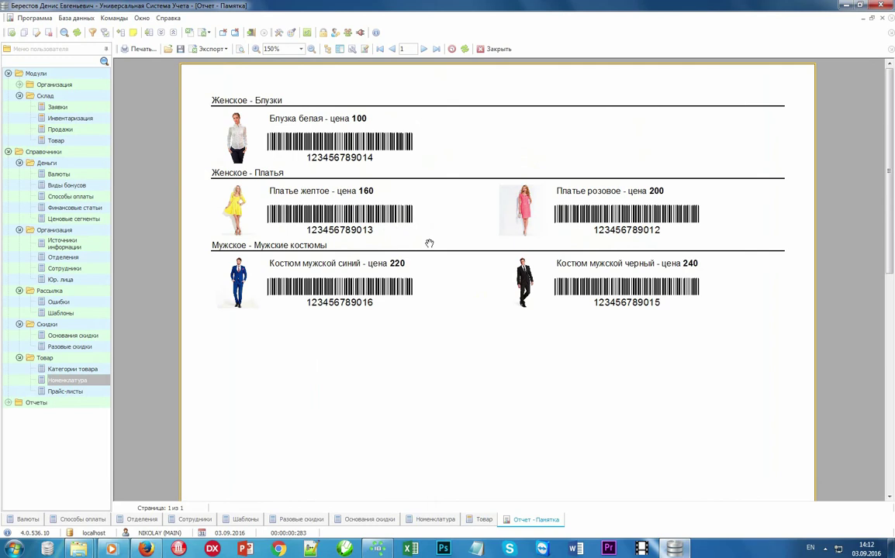
- Add a Товар record for a transfer from Основной склад to Филиал 1 and save it
left_click(75, 138)
right_click(257, 144)
left_click(272, 148)
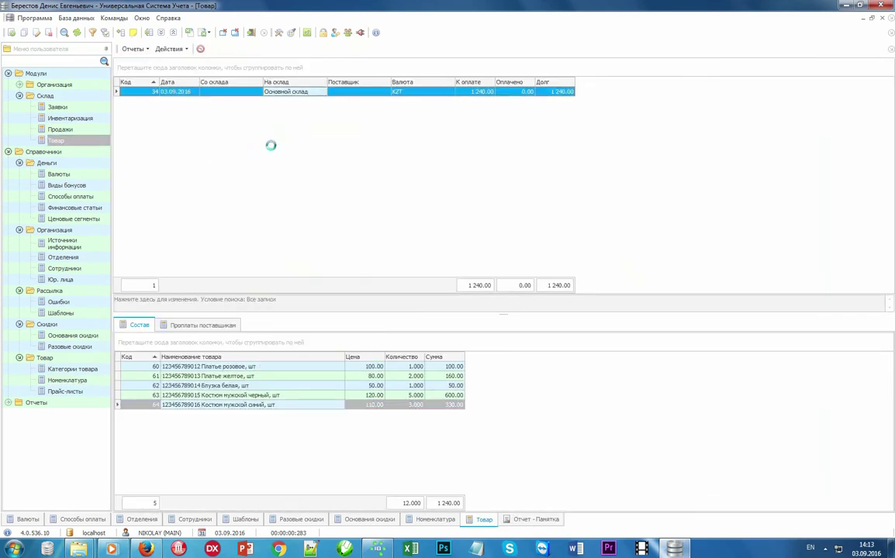
key("alt+Down")
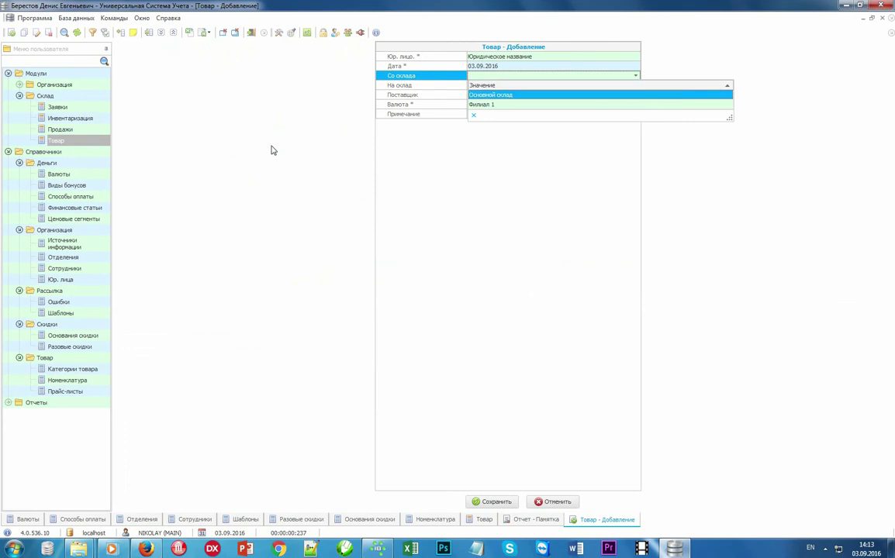
key("Return")
key("alt+Down")
key("Down")
key("Return")
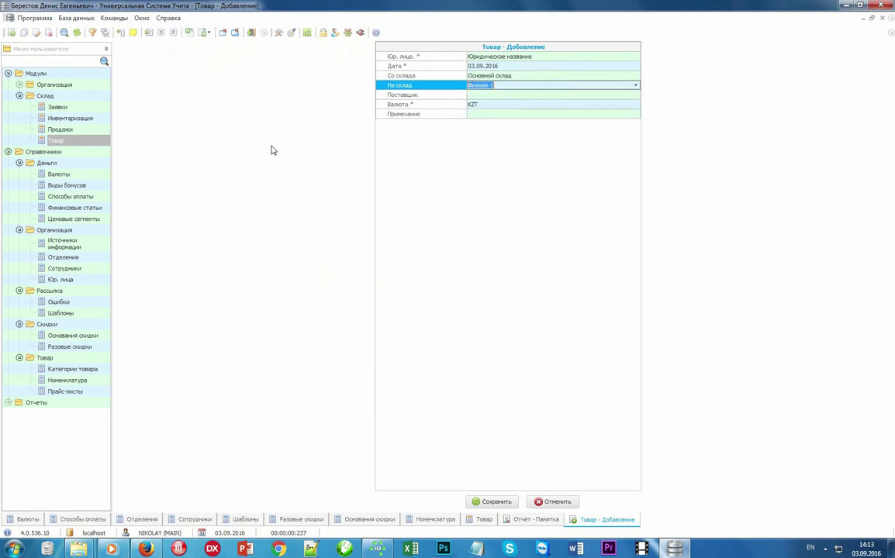
left_click(524, 76)
left_click(529, 86)
left_click(490, 502)
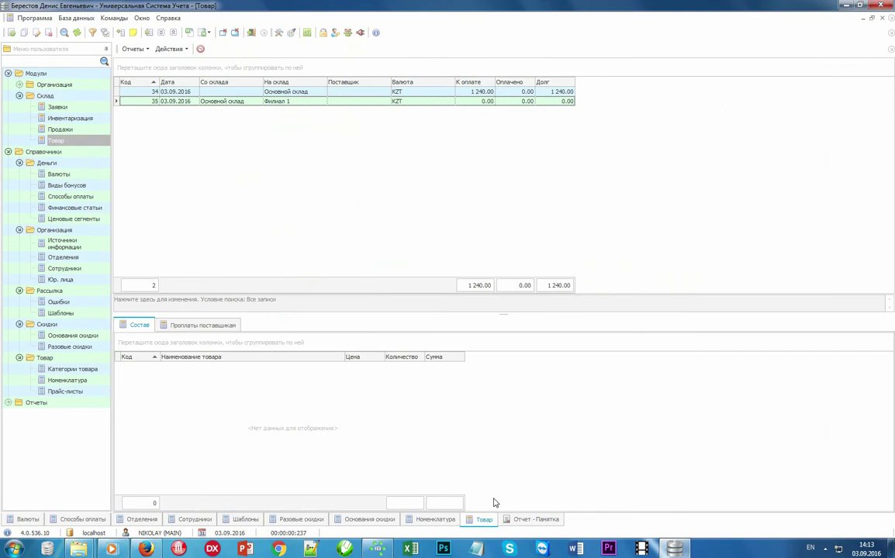
- Add Костюм мужской черный from Номенклатура to the composition of the transfer to Филиал 1 with quantity 1
right_click(272, 431)
left_click(327, 199)
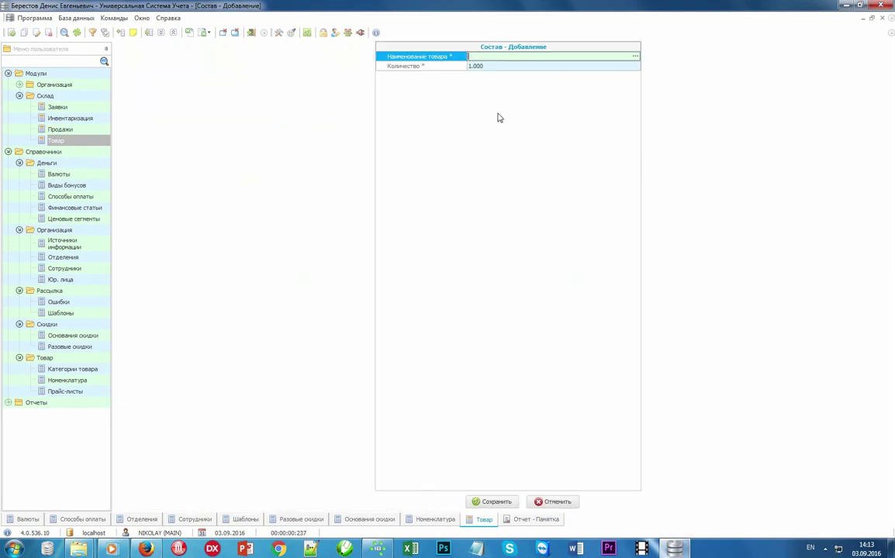
left_click(635, 56)
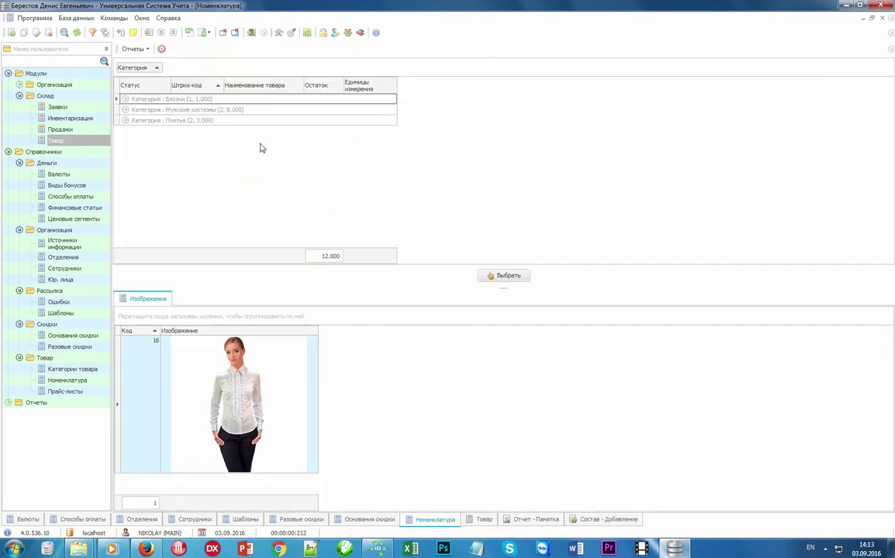
double_click(260, 129)
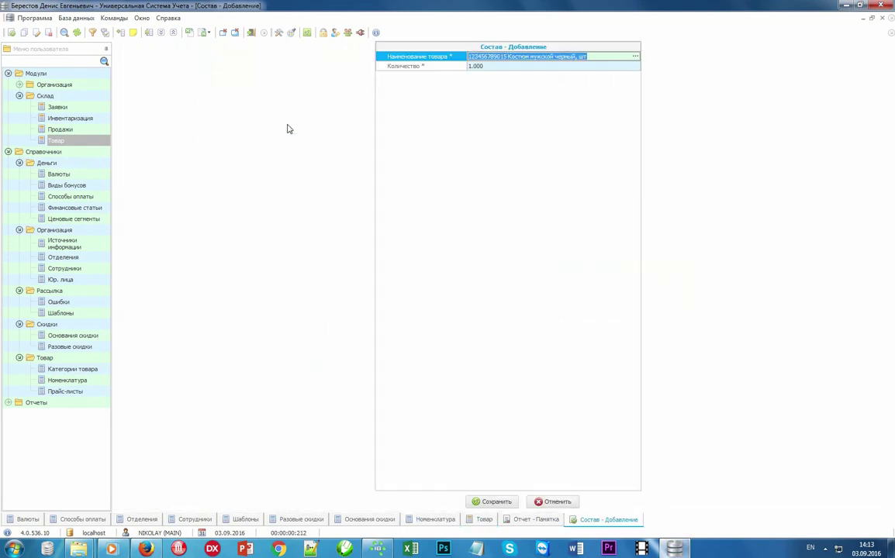
key("Return")
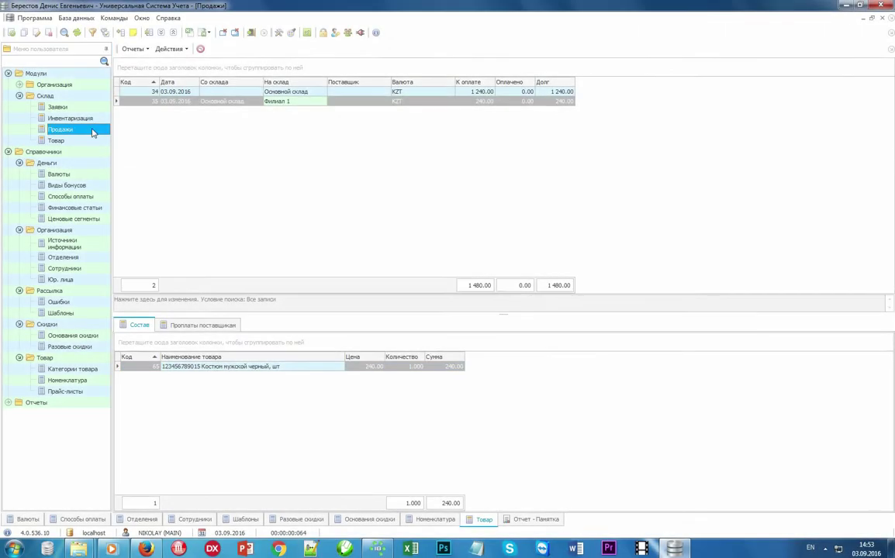
- Open the Продажи module, review its search criteria from Юр. лицо to Клиент, and list all sales without a filter
double_click(70, 129)
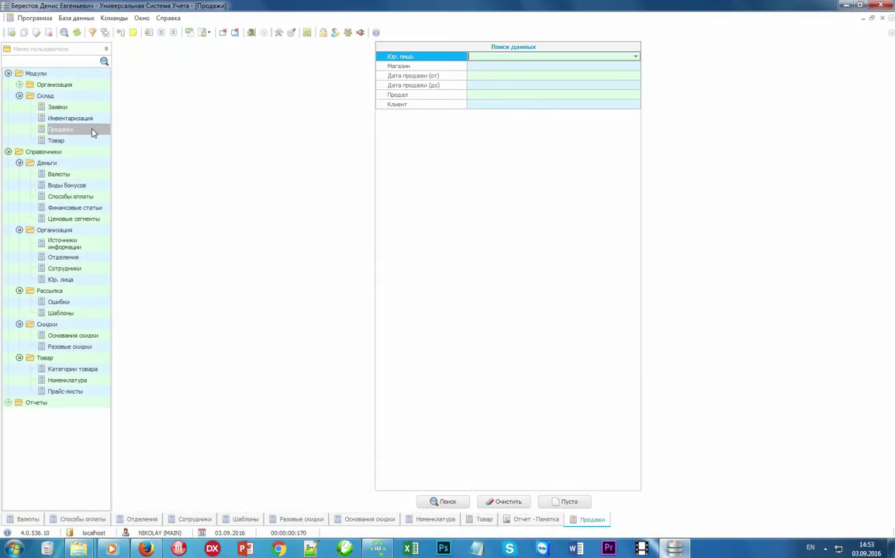
left_click(543, 46)
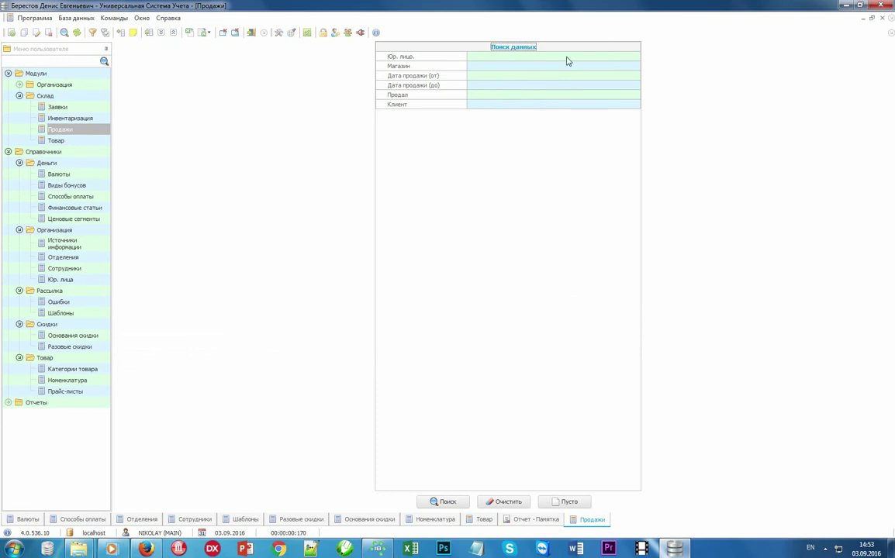
left_click(447, 56)
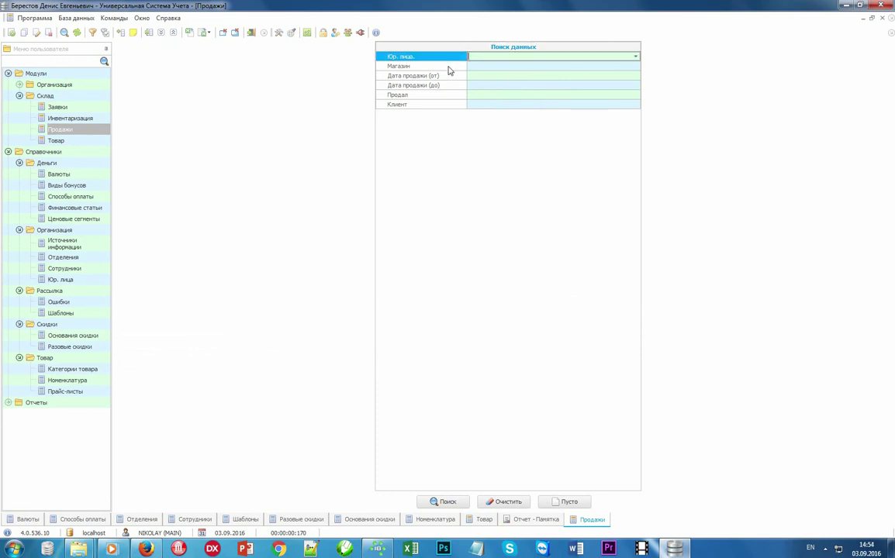
left_click(449, 67)
left_click(451, 76)
left_click(451, 85)
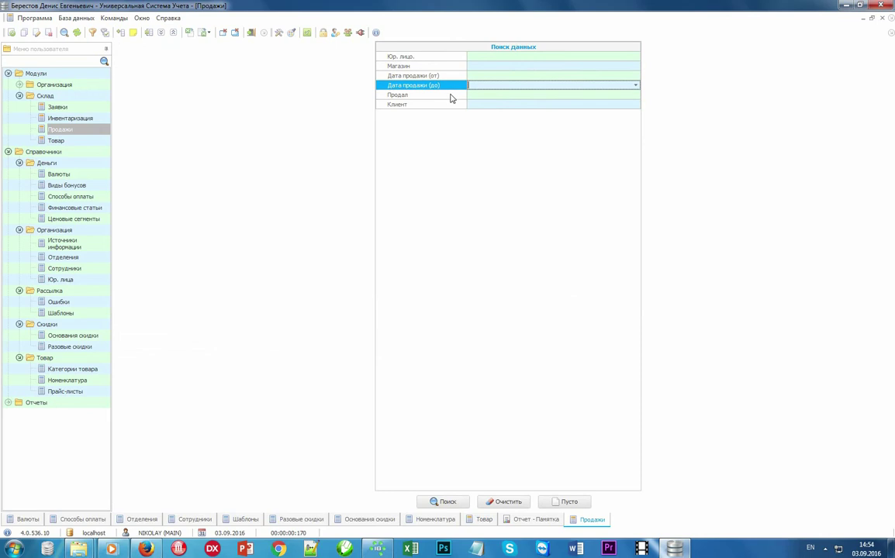
left_click(450, 95)
left_click(448, 105)
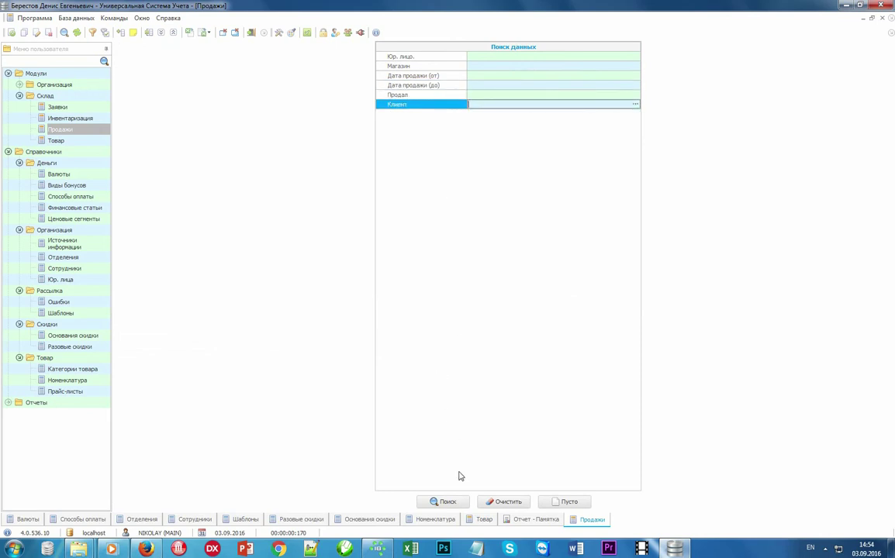
left_click(460, 504)
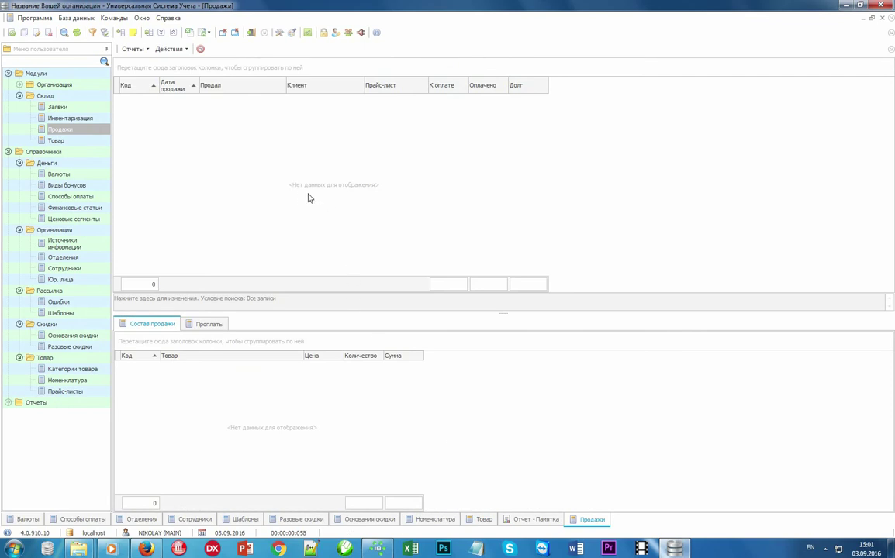
- Start Провести продажу and identify the client by entering the customer's card number
left_click(170, 49)
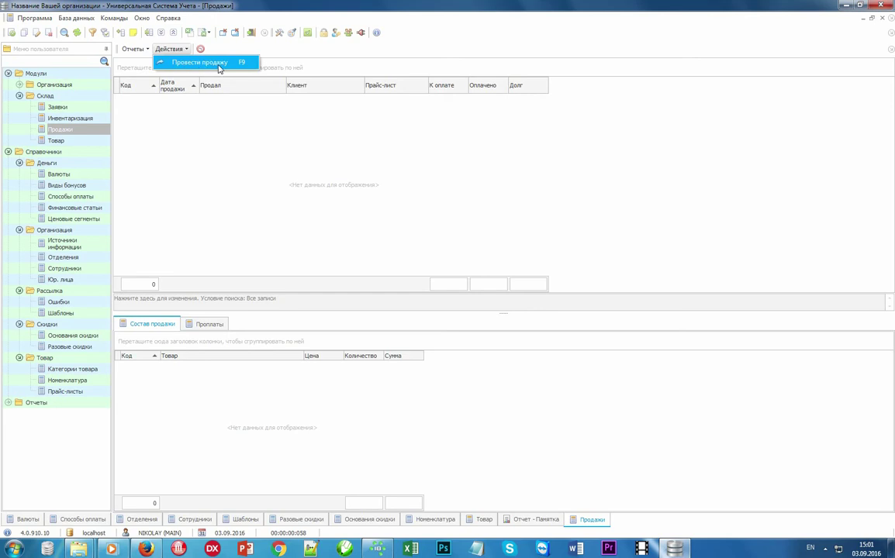
left_click(218, 67)
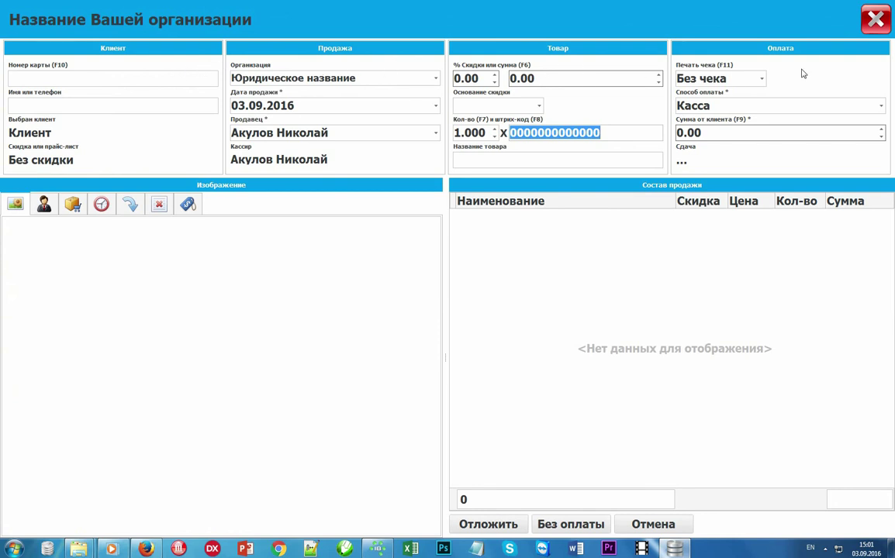
key("F10")
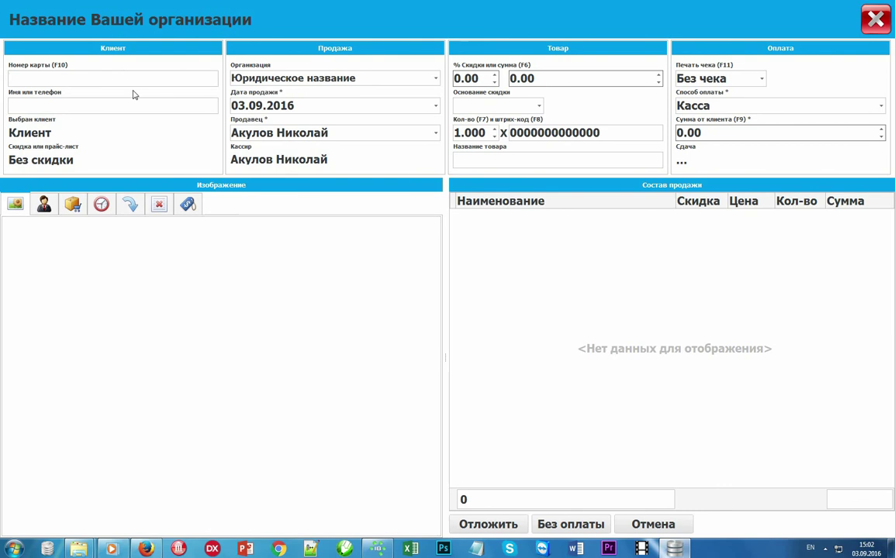
type("12345")
key("Return")
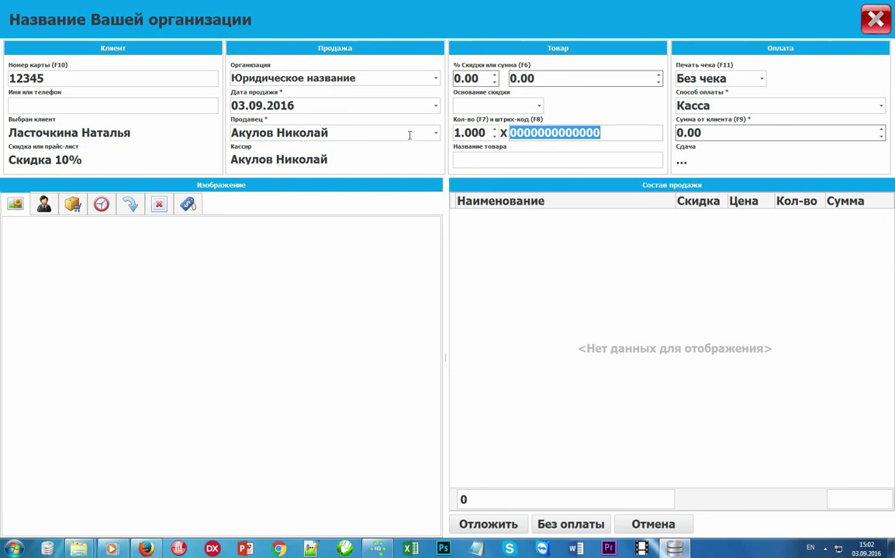
- Check the seller selection without changing it and set receipt printing to Чек 1
left_click(436, 134)
left_click(436, 135)
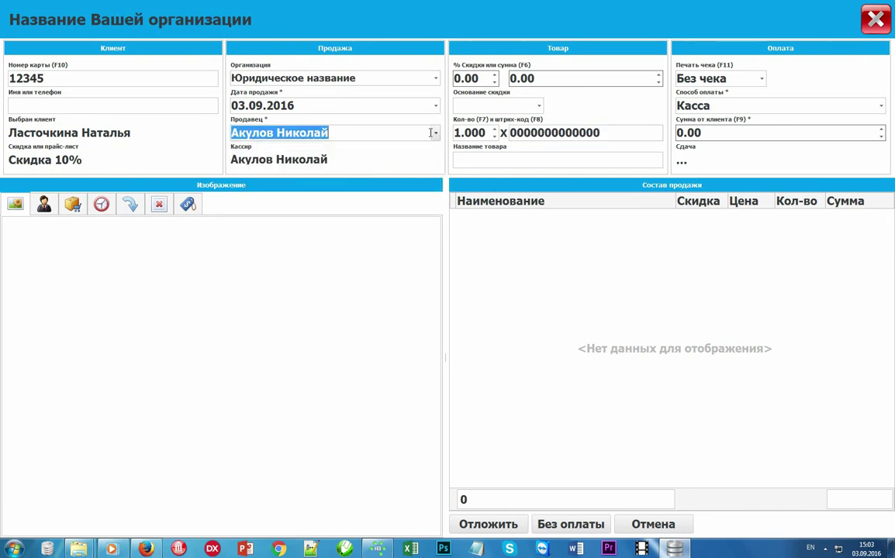
key("F11")
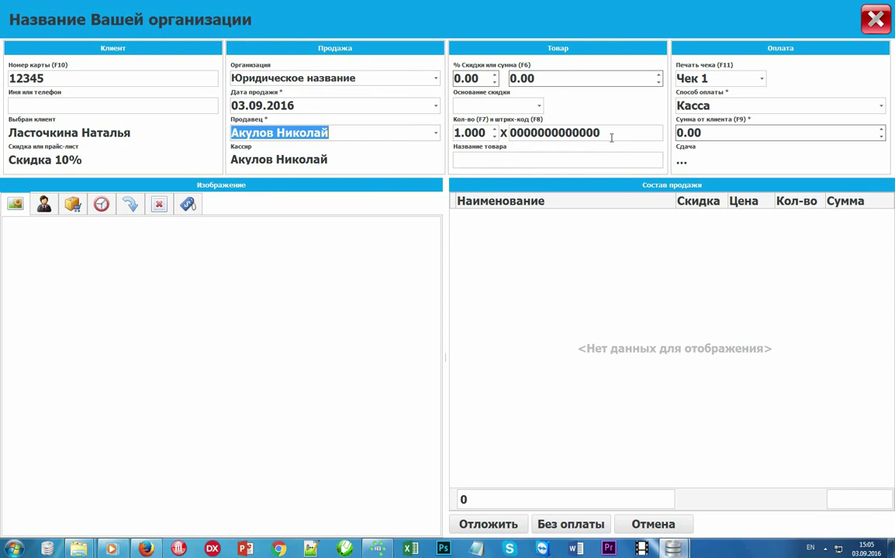
- Add the products with barcodes 10001 and 10002 to the sale, one of each
left_click(609, 135)
type("10001")
key("Return")
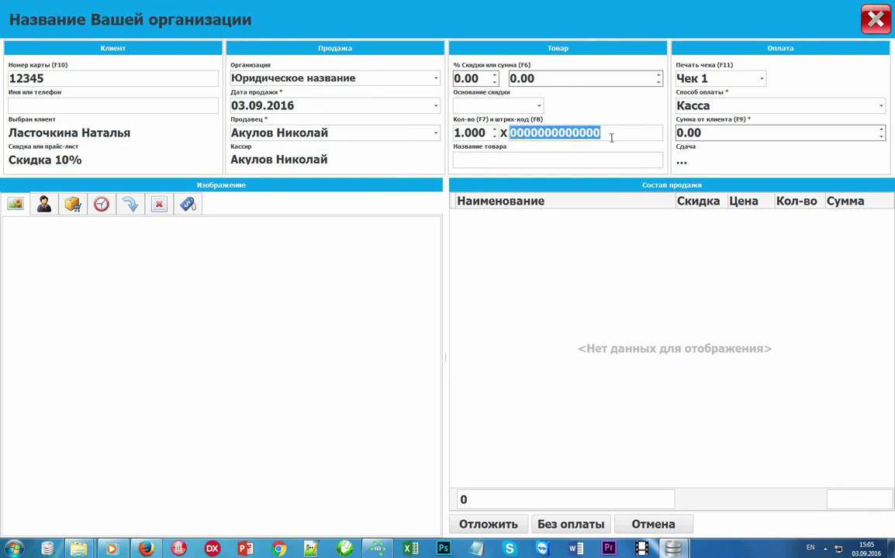
type("10002")
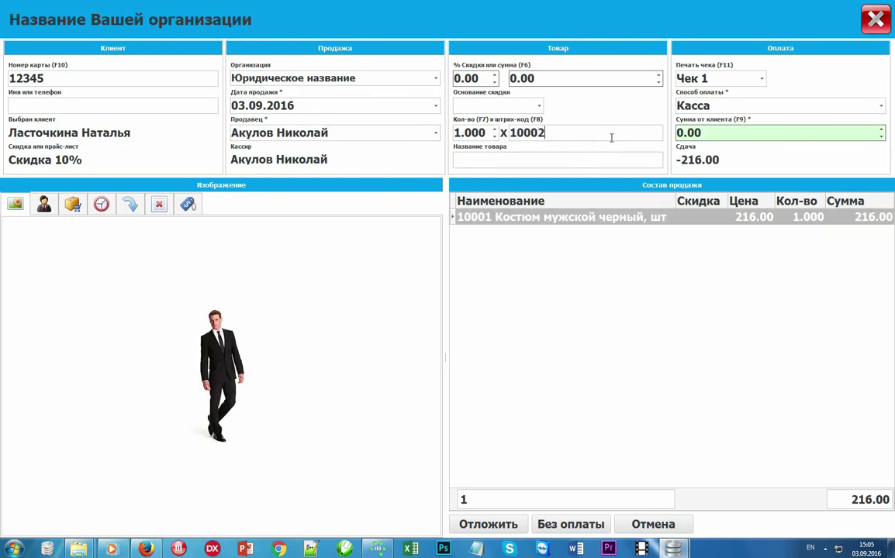
key("Return")
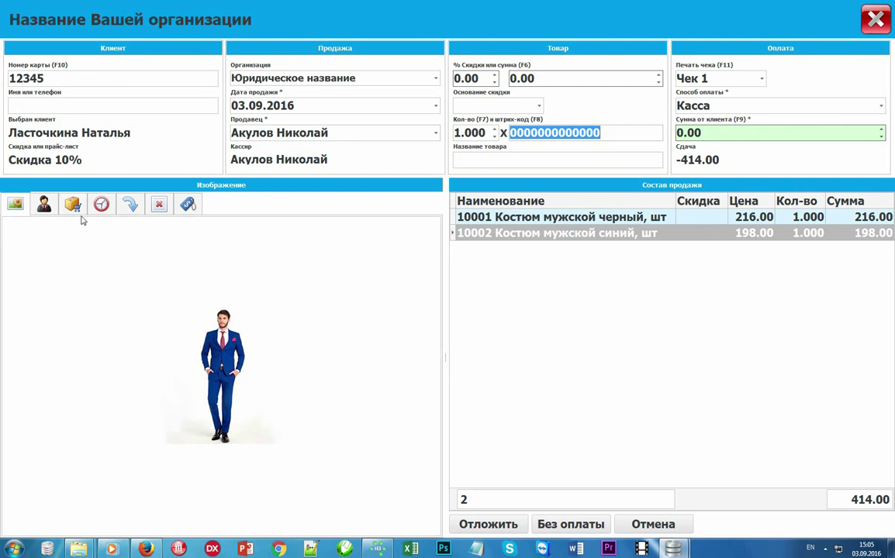
- Find products by the name "платье" and add Платье розовое to the sale
left_click(490, 162)
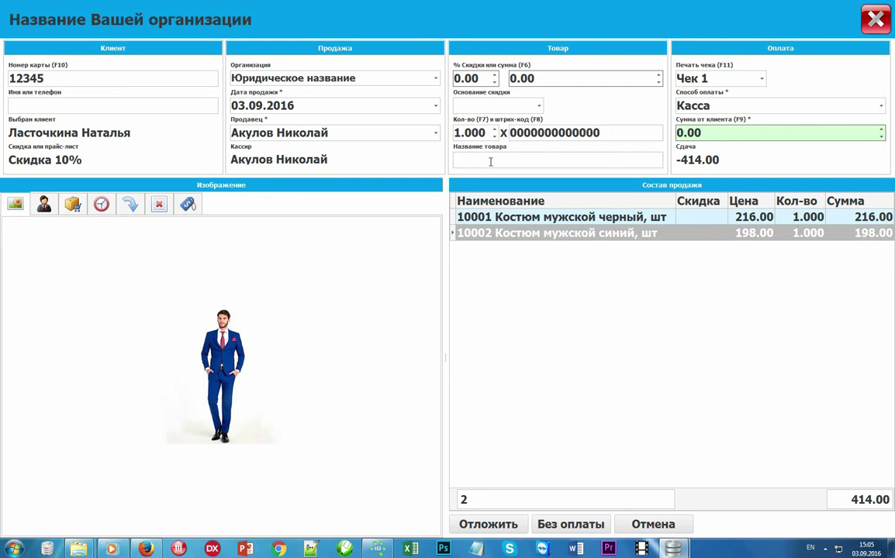
type("платье")
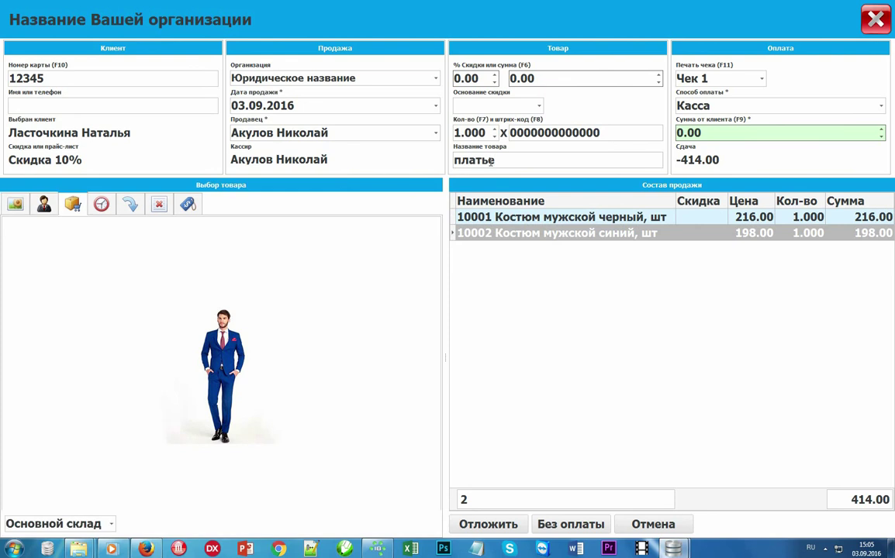
double_click(222, 280)
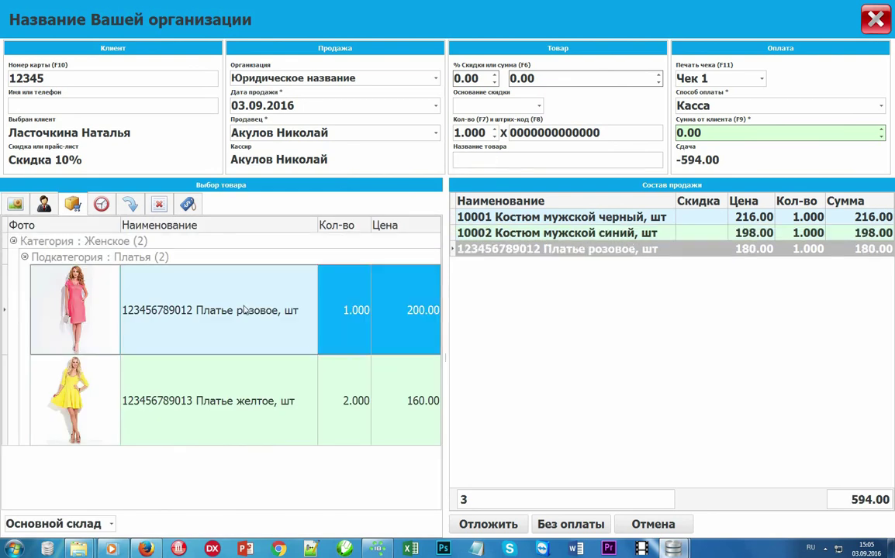
- Add one Платье желтое to the sale and set receipt printing to Без чека
left_click(253, 380)
double_click(252, 380)
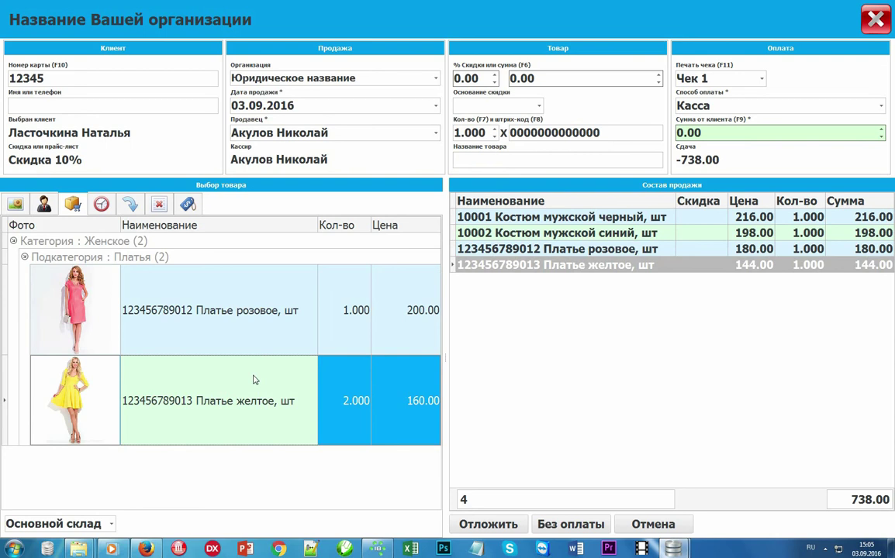
left_click(689, 78)
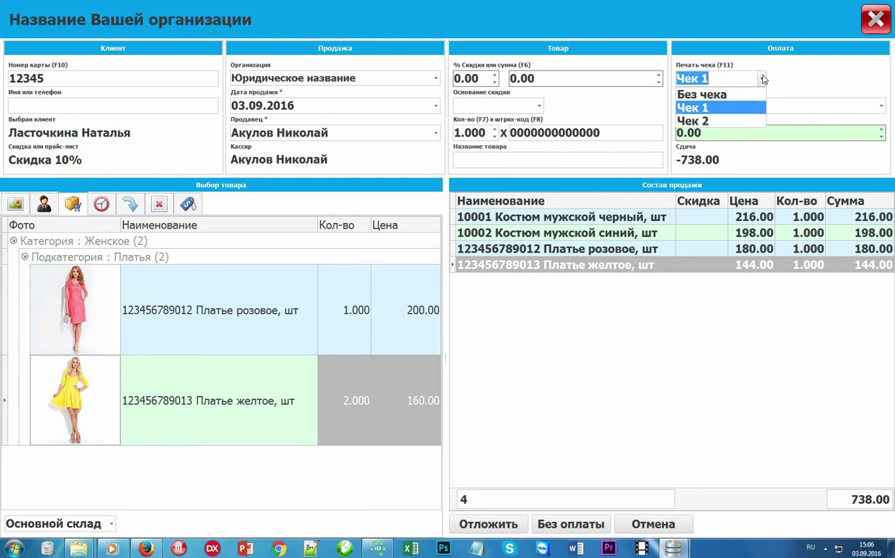
left_click(754, 95)
- Complete the sale with 1000 received from the client
left_click(743, 130)
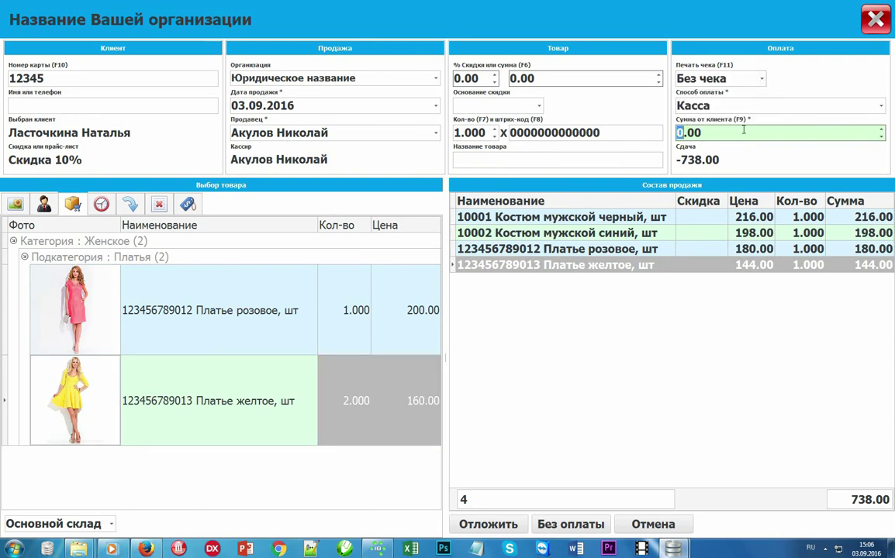
type("1000")
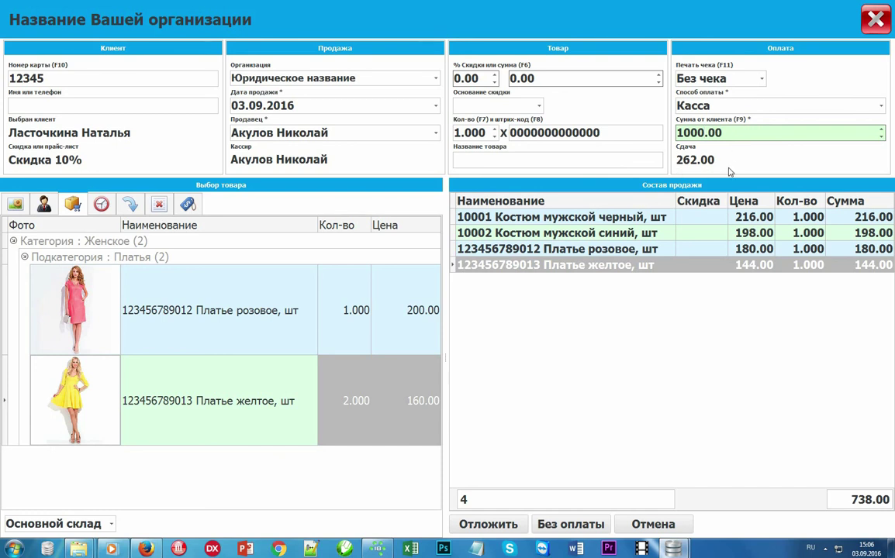
key("Return")
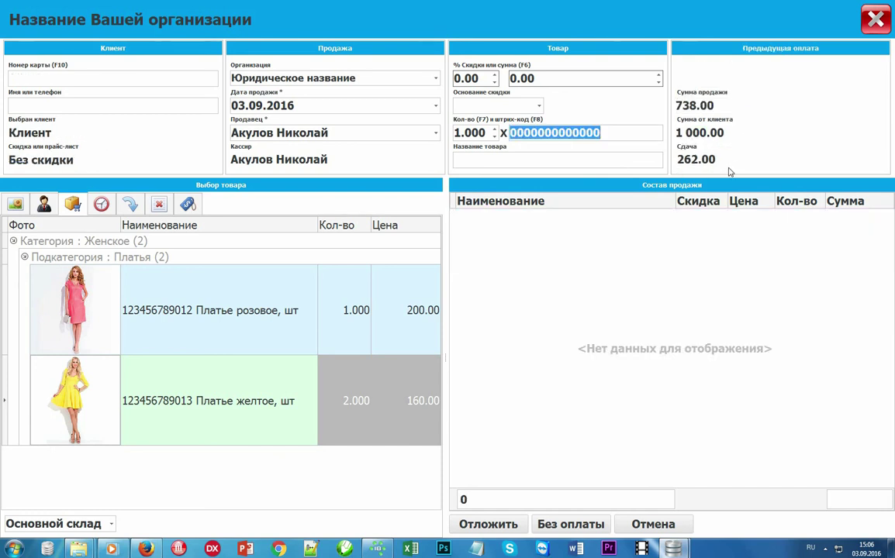
- Add the product with barcode 10001 to a new sale, keeping Без чека, and postpone that sale
type("10001")
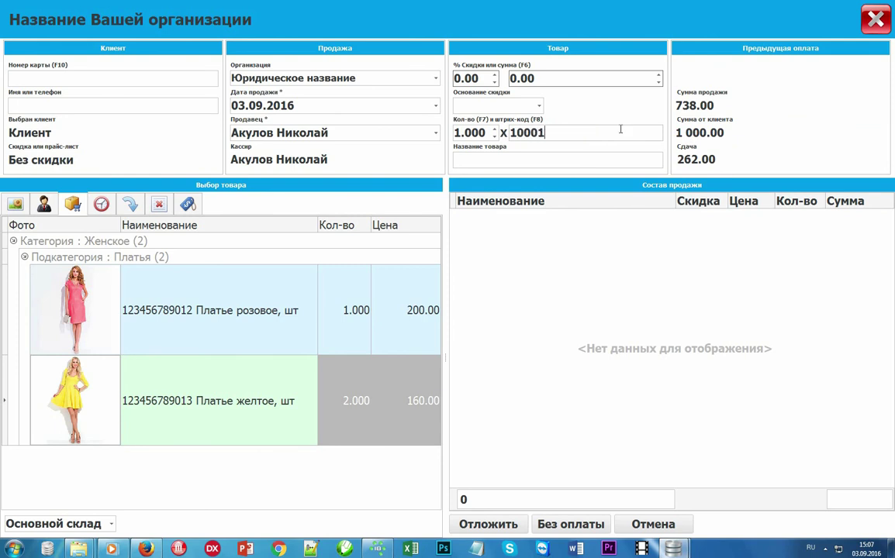
key("Return")
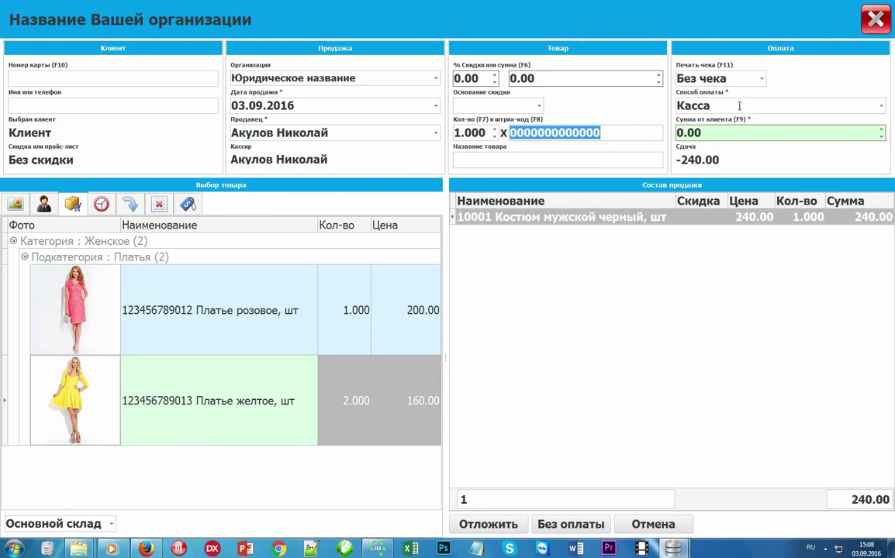
left_click(761, 78)
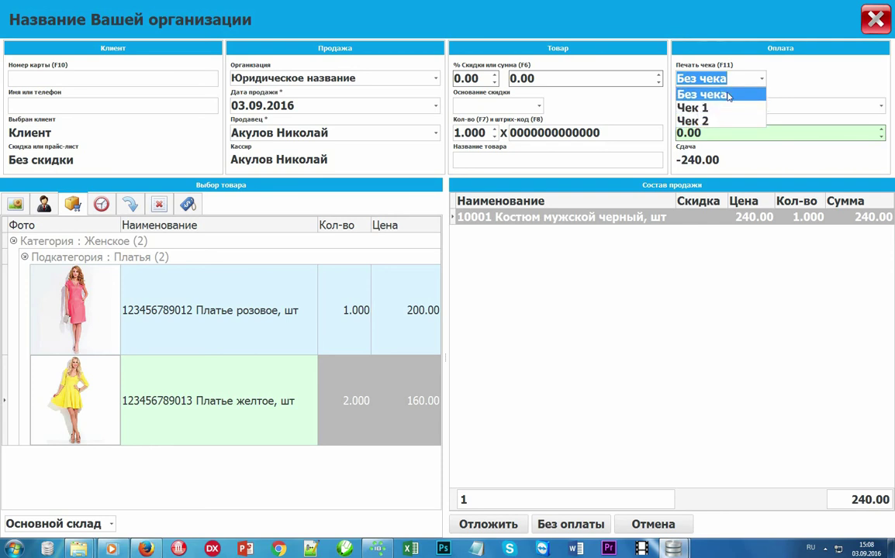
left_click(691, 94)
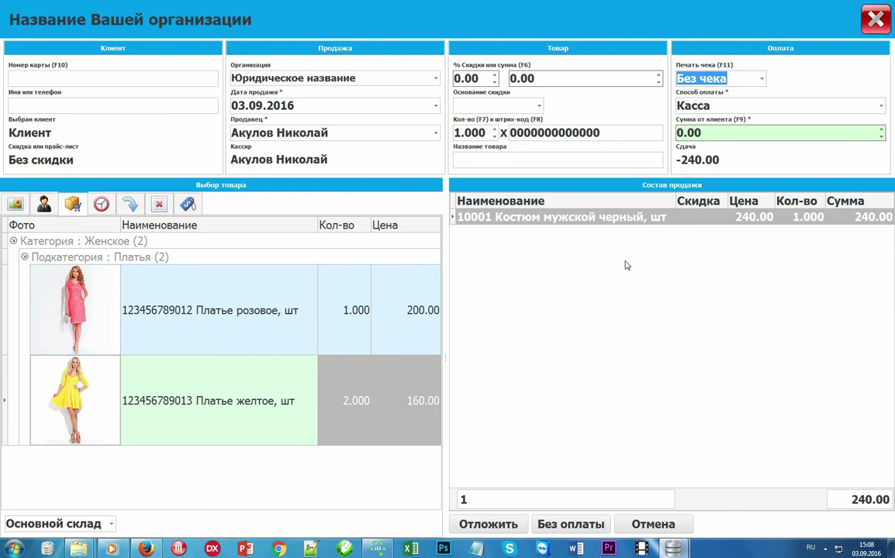
left_click(560, 234)
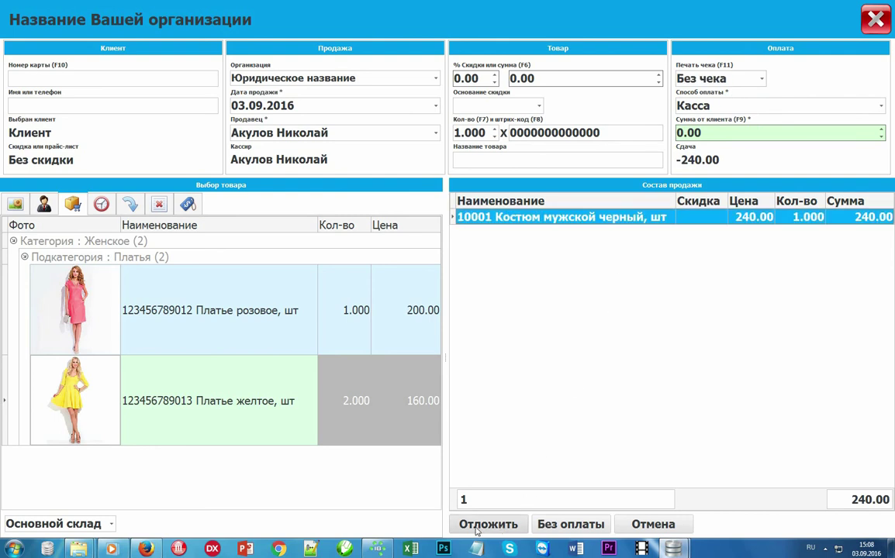
left_click(471, 529)
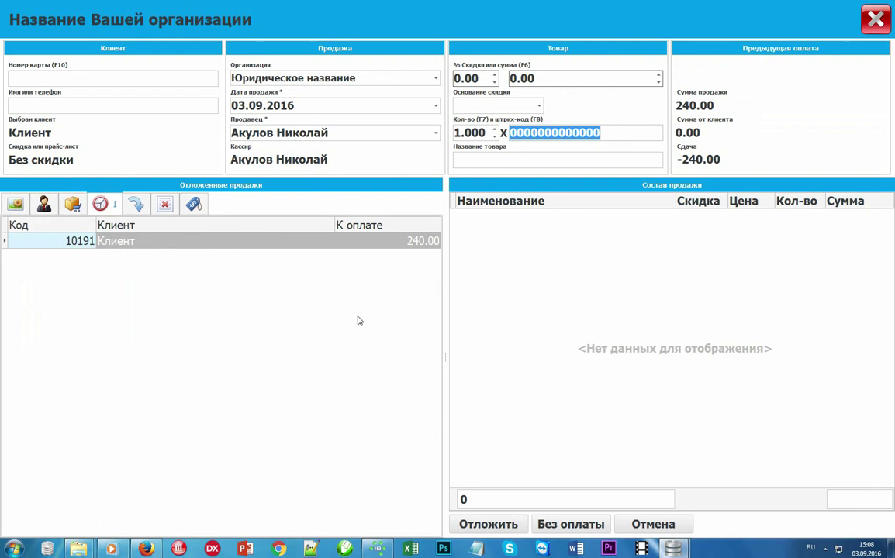
- Resume the postponed sale, complete it with 500 received from the client, and leave the sales window
double_click(302, 247)
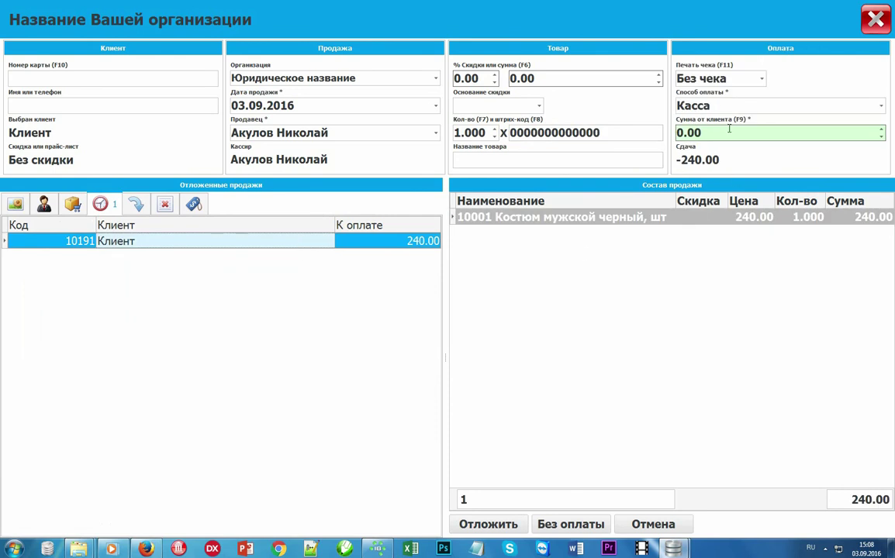
left_click(729, 130)
type("500")
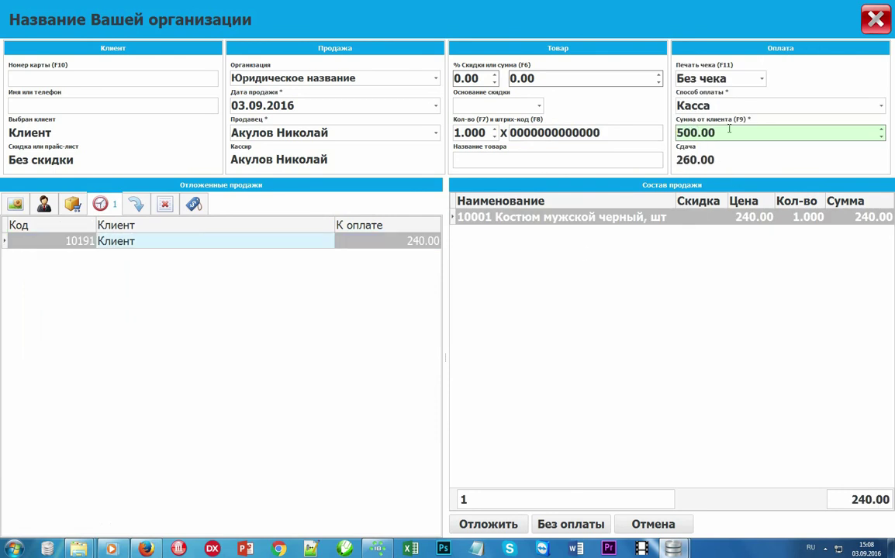
key("Return")
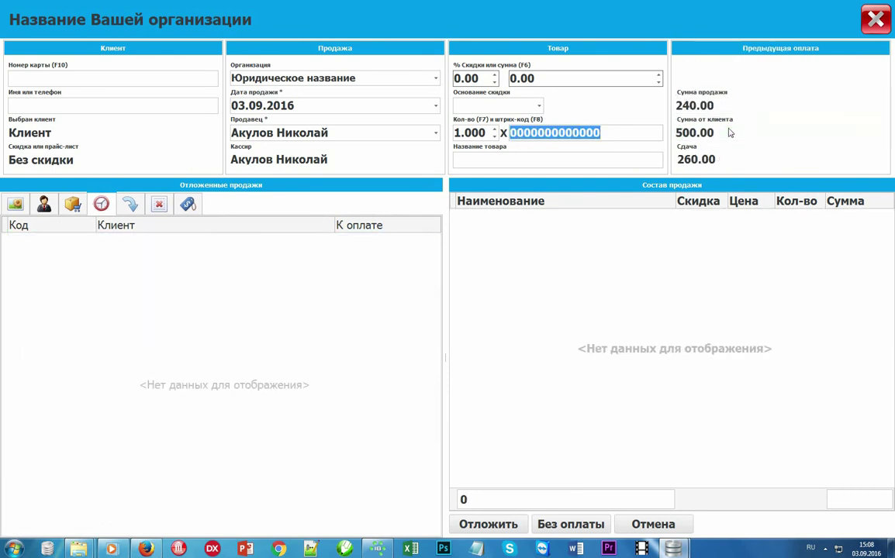
key("Escape")
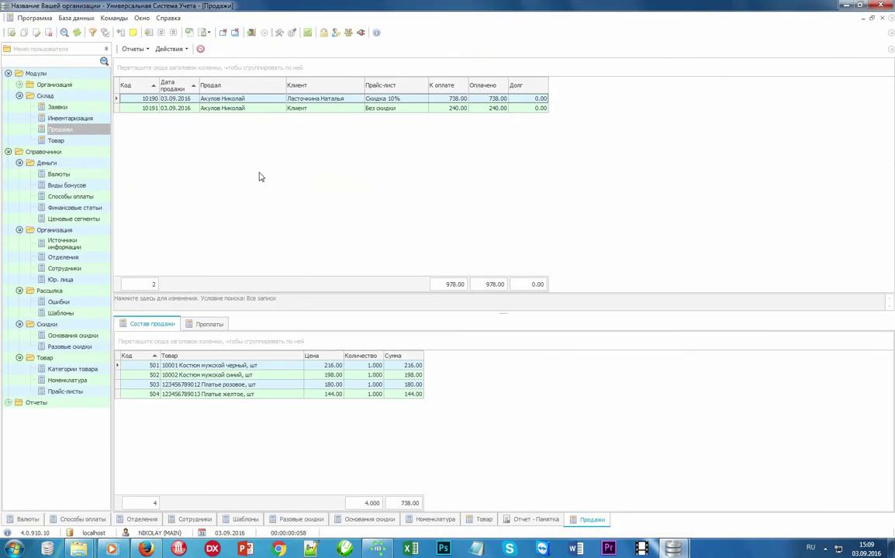
- Generate the Чек report for the first sale in the Продажи list
left_click(205, 97)
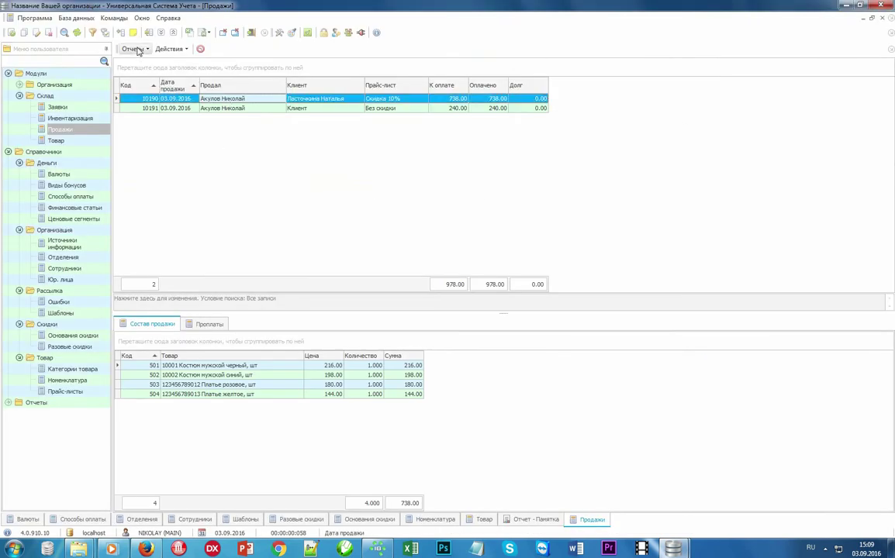
left_click(138, 50)
left_click(126, 74)
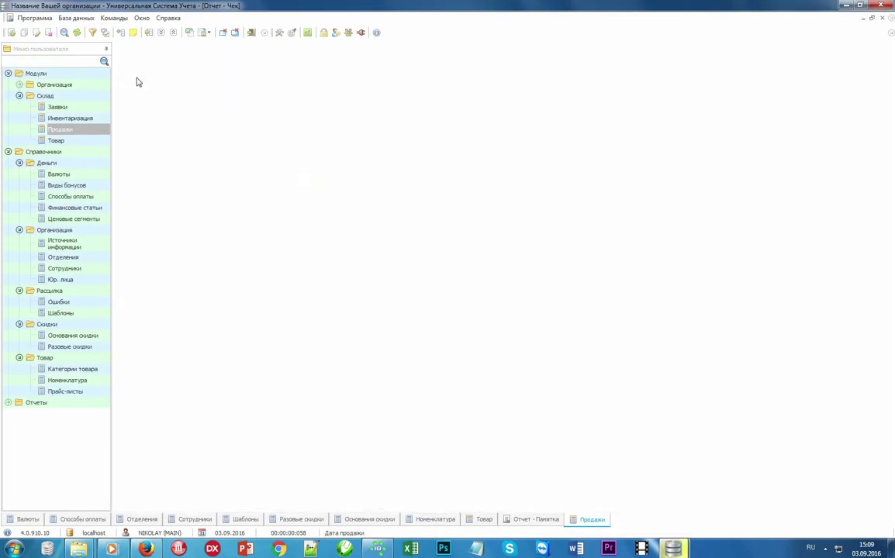
scroll(400, 278, "up", 3)
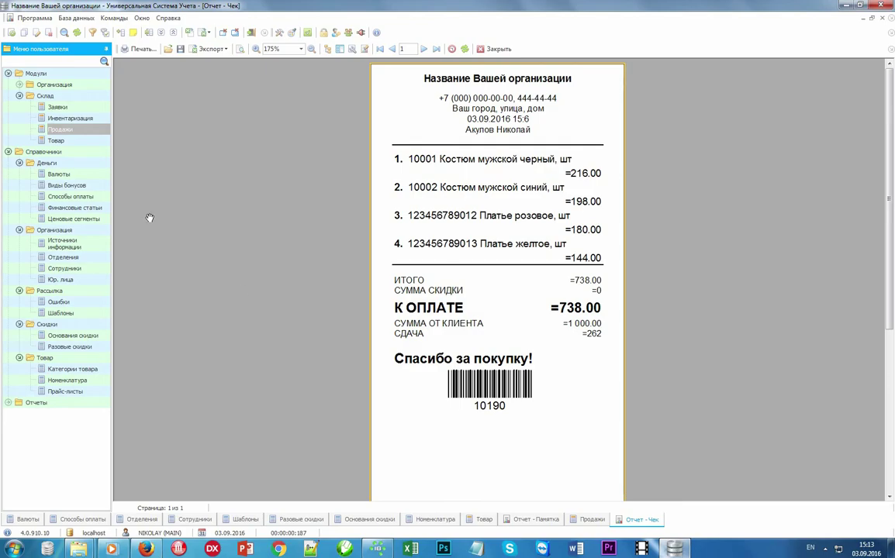
- In Инвентаризация, record actual stock for the 03.09.2016 Основной склад inventory by barcode: 10001 twice and 10002 once
left_click(82, 116)
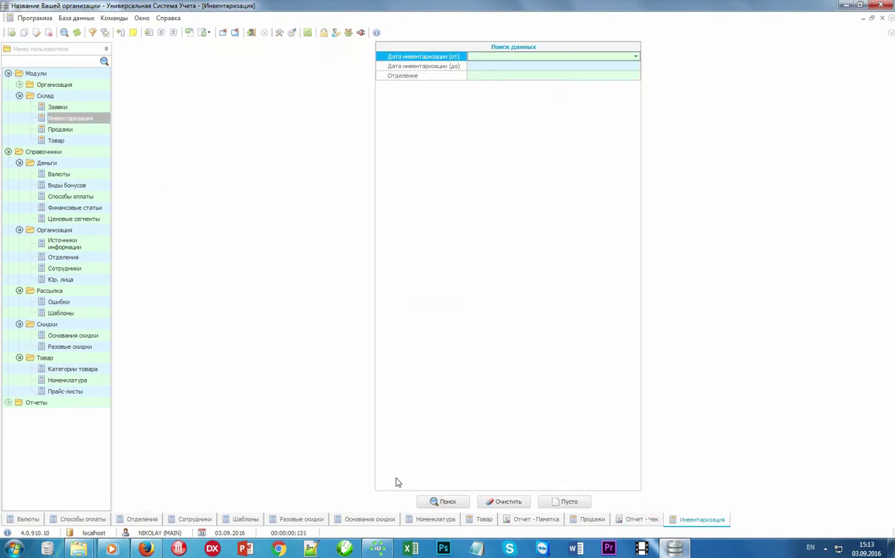
left_click(444, 501)
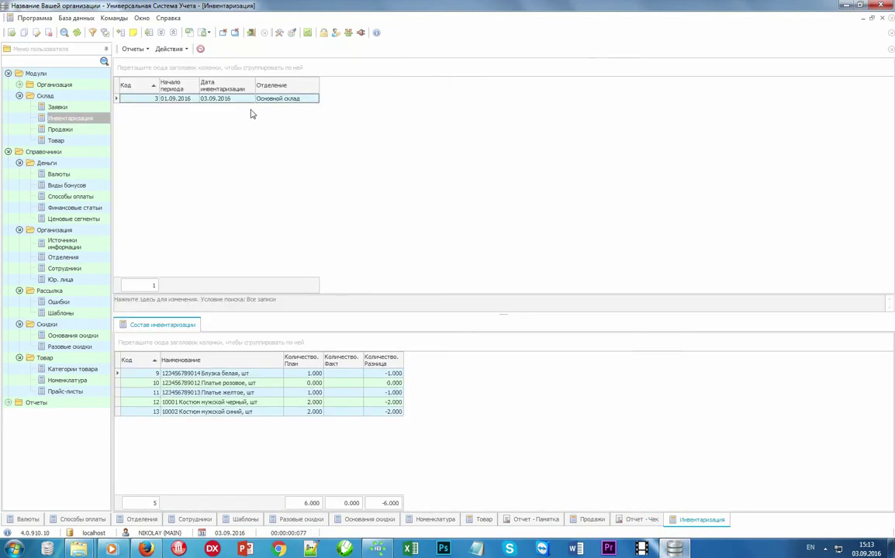
left_click(172, 49)
left_click(175, 72)
type("100")
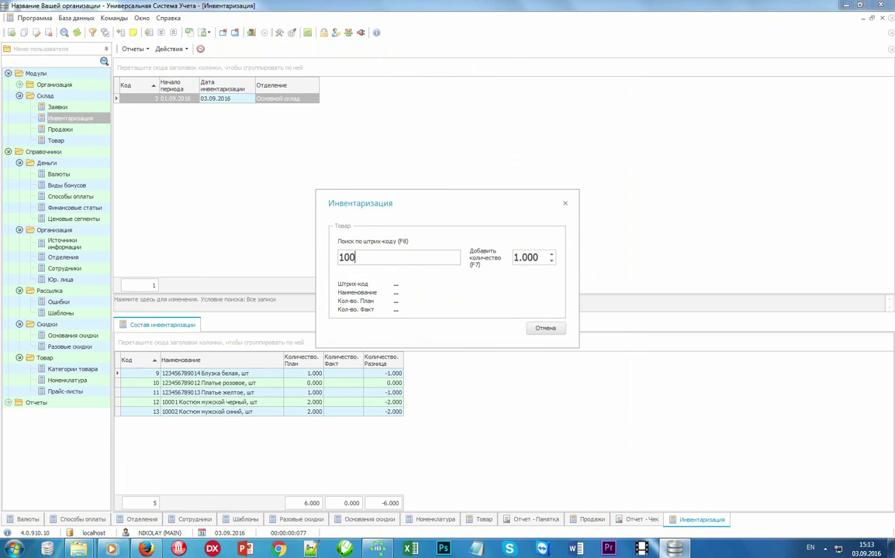
type("01")
key("Return")
type("10001")
key("Return")
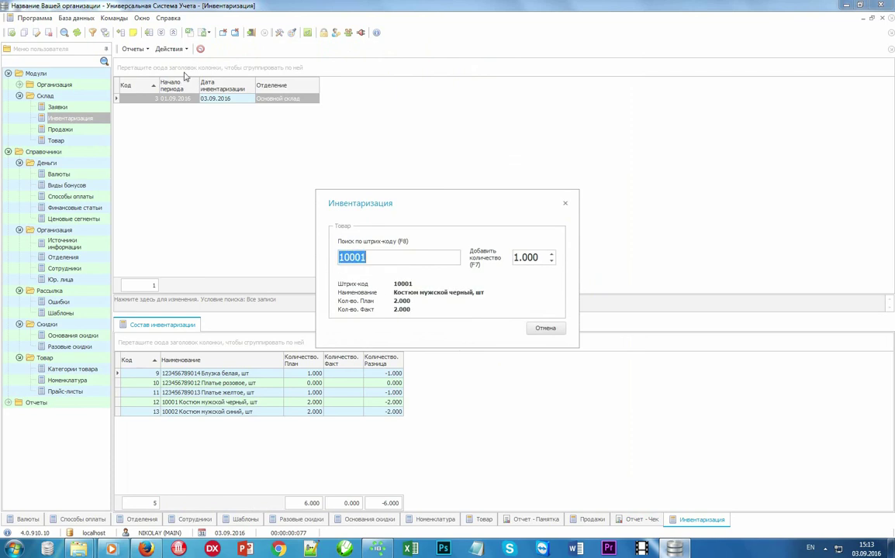
type("10002")
key("Return")
left_click(553, 329)
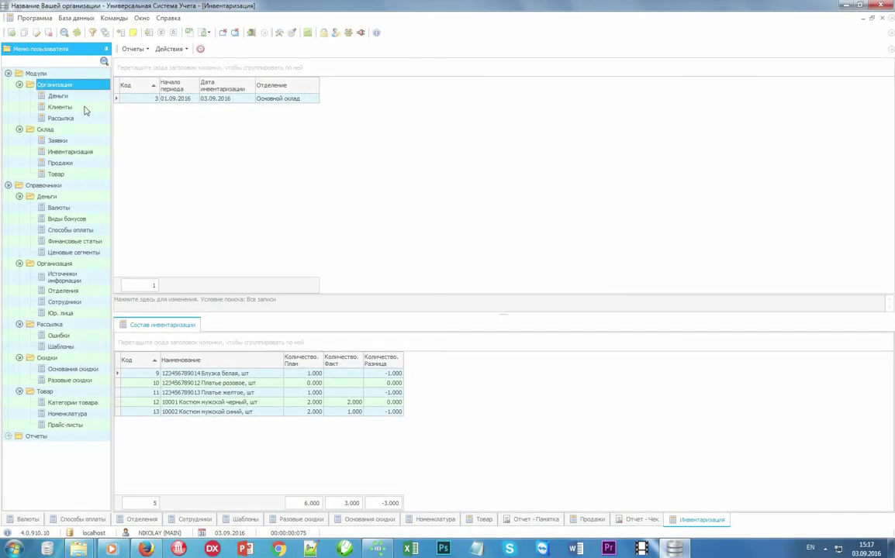
- Open the VIP client's record from Клиенты and examine the Категория and Прайс-лист options without changing them
left_click(86, 111)
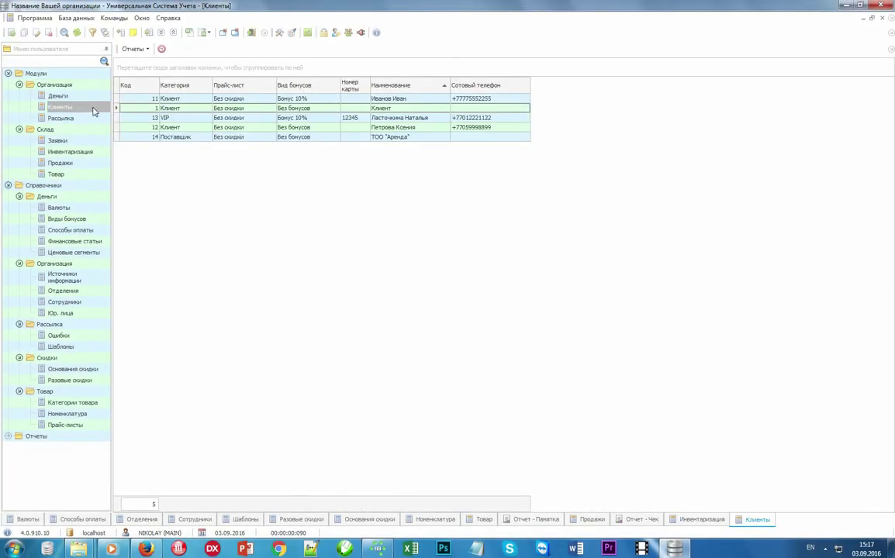
double_click(361, 122)
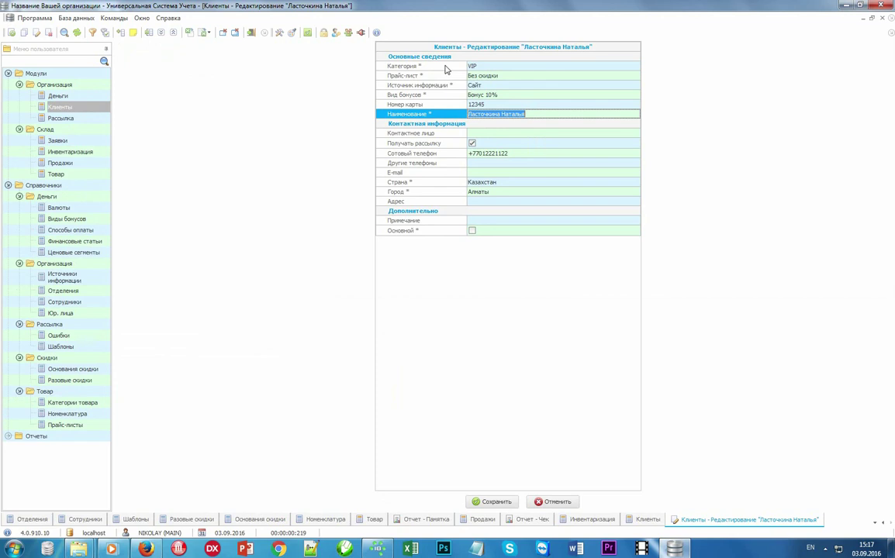
left_click(446, 69)
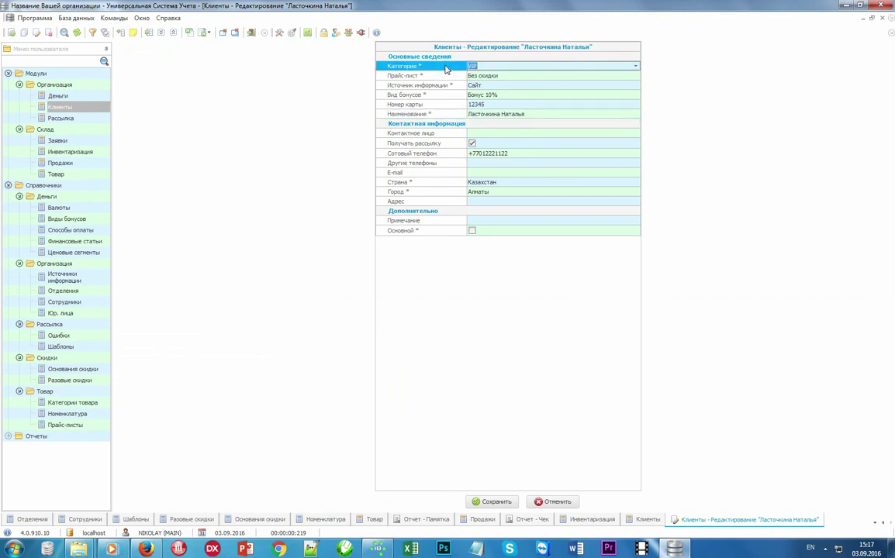
left_click(636, 67)
left_click(635, 68)
left_click(446, 76)
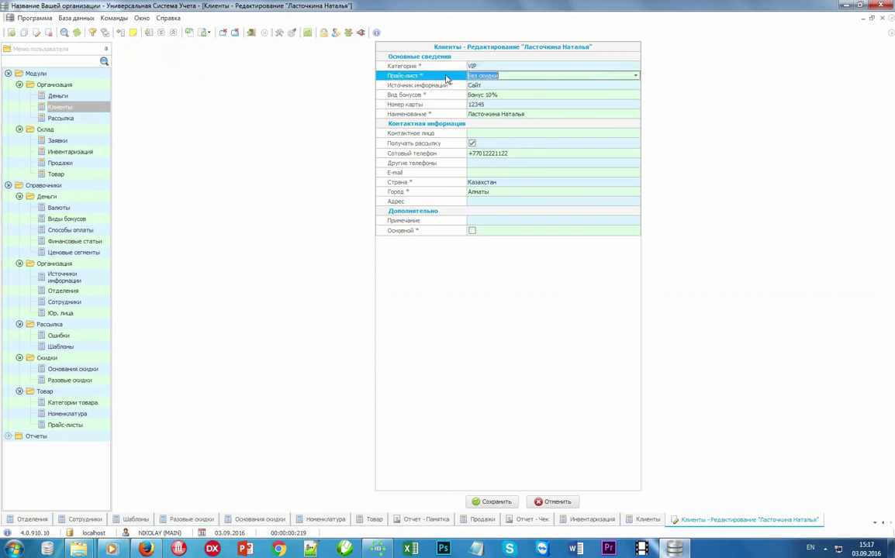
left_click(636, 76)
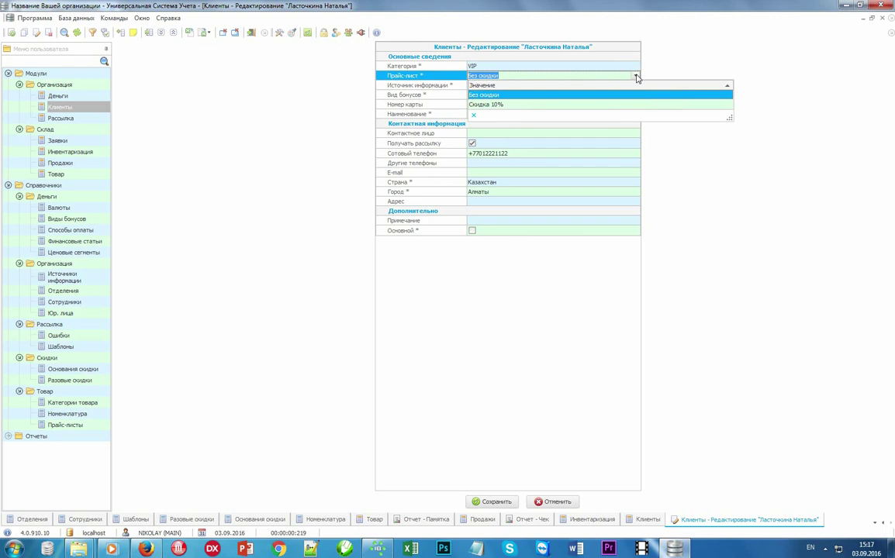
left_click(637, 77)
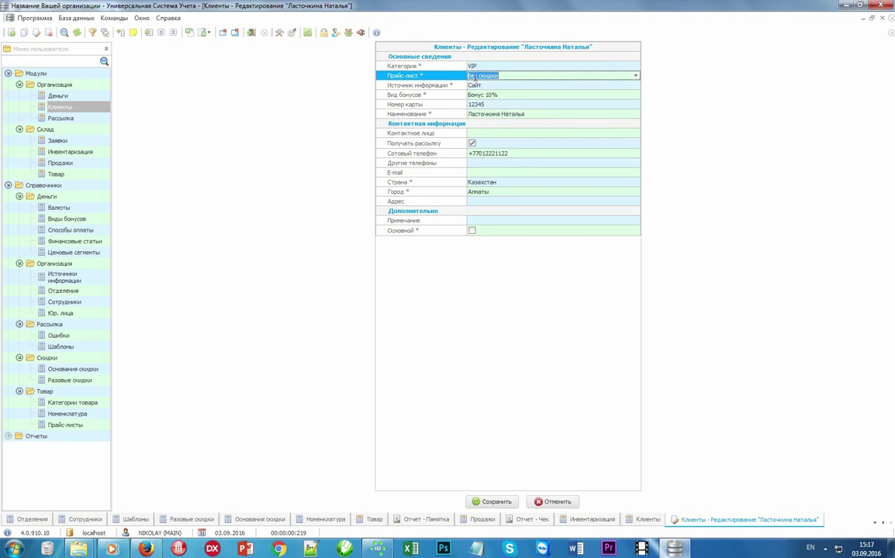
- Set the client's Источник информации to Рассылка from the Интернет category
left_click(456, 86)
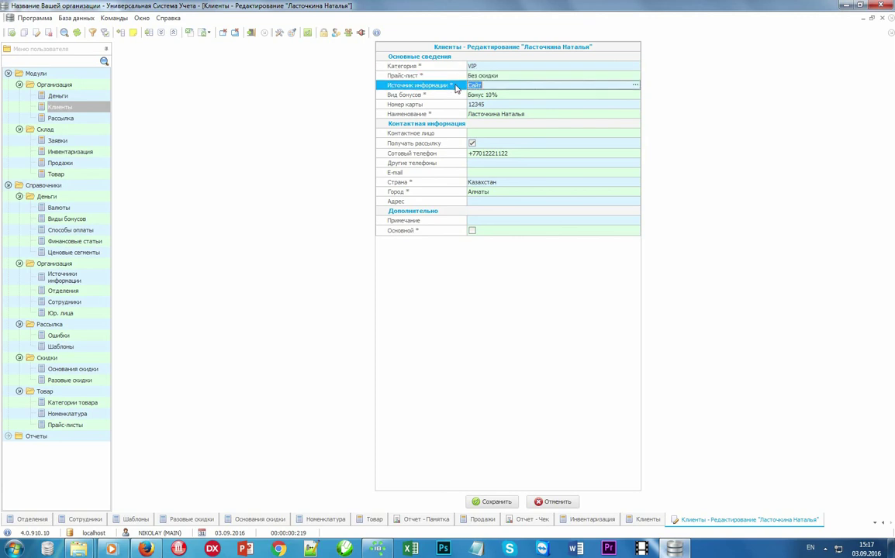
left_click(635, 86)
left_click(126, 92)
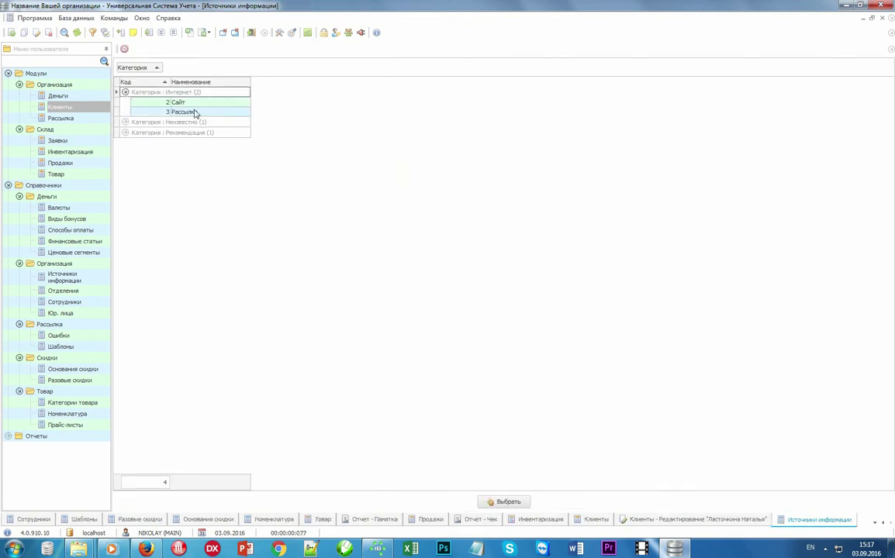
double_click(200, 114)
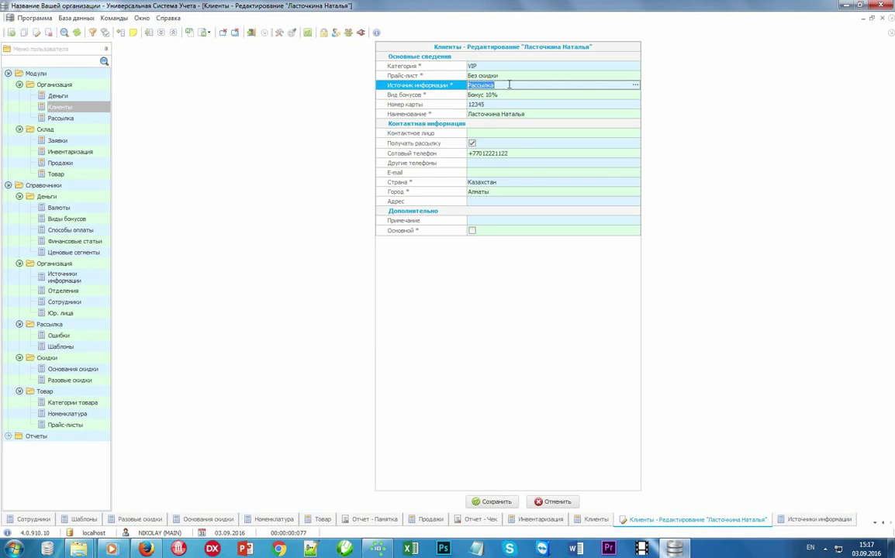
- Check the options available for the client's Вид бонусов without changing the selection
left_click(443, 98)
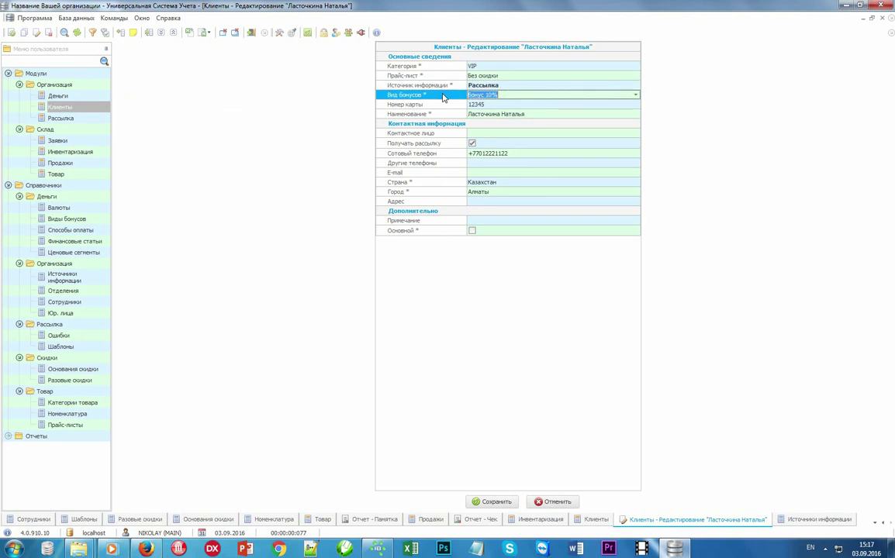
left_click(636, 95)
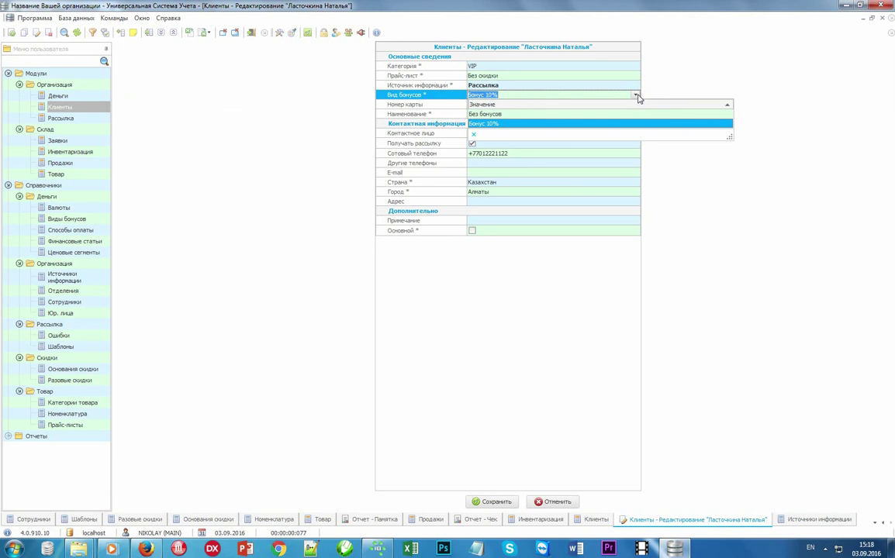
left_click(636, 95)
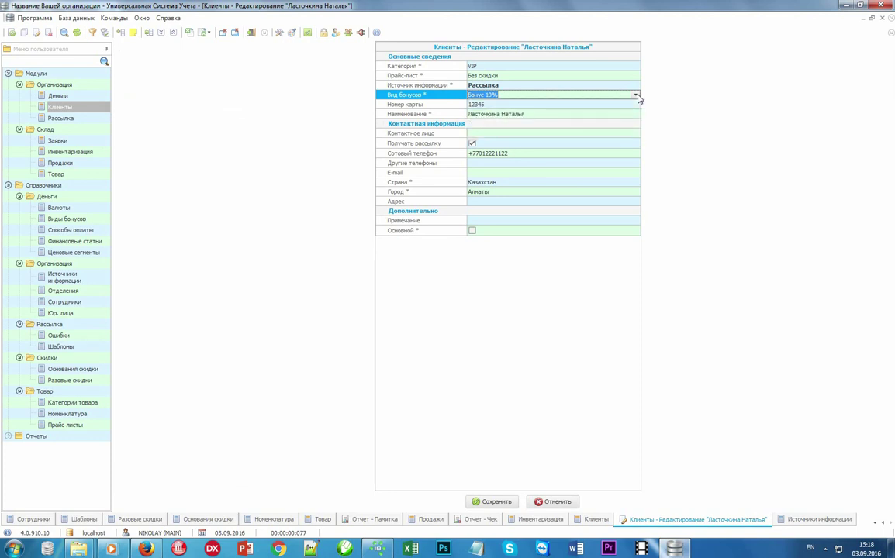
- Check the client's Получать рассылку and Сотовый телефон fields and save the client record
left_click(427, 145)
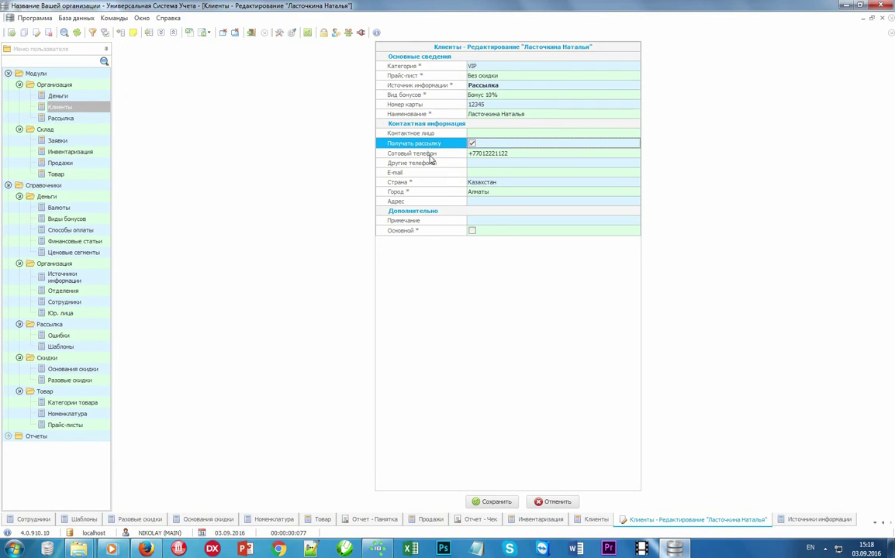
left_click(428, 152)
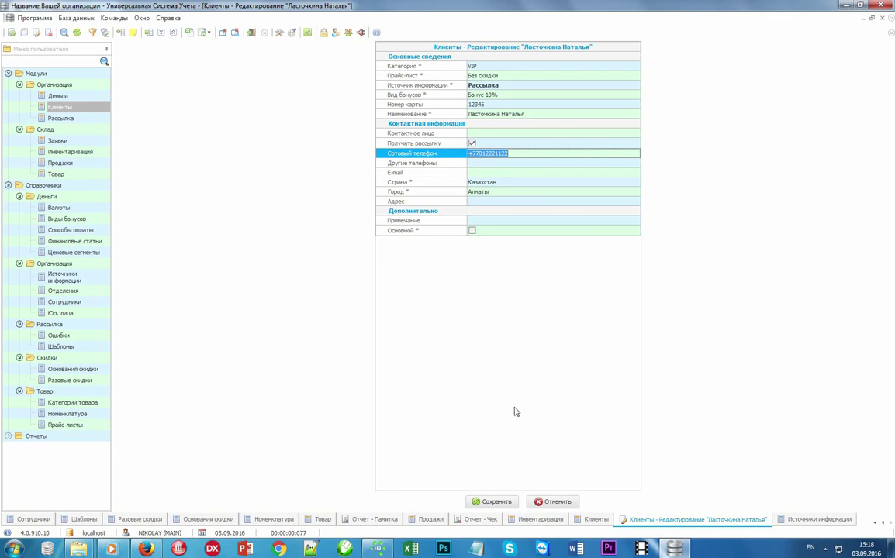
left_click(490, 502)
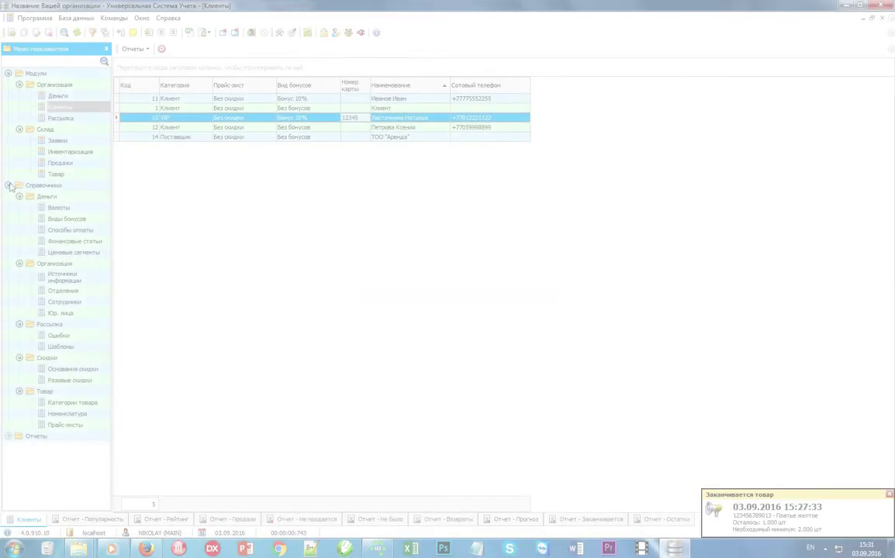
- Expand the Склад group under Отчеты and examine the Популярность and Рейтинг reports
left_click(8, 186)
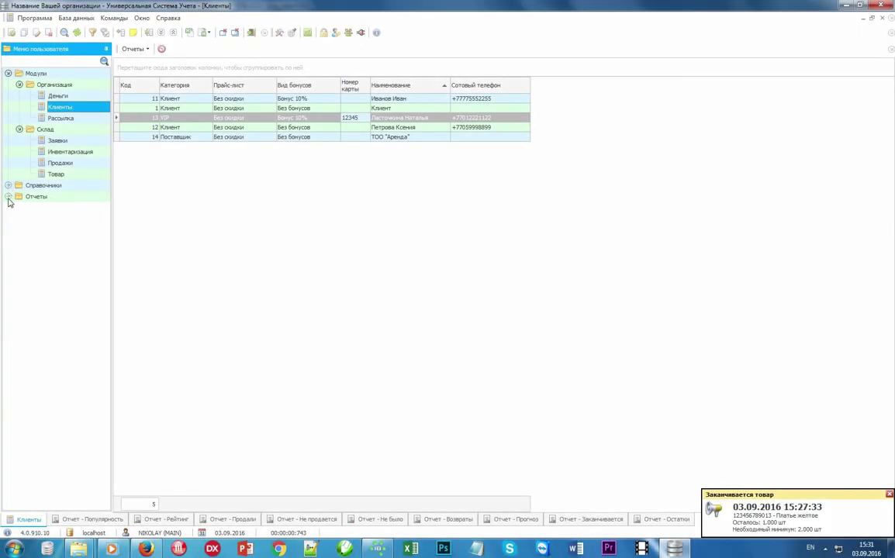
left_click(8, 198)
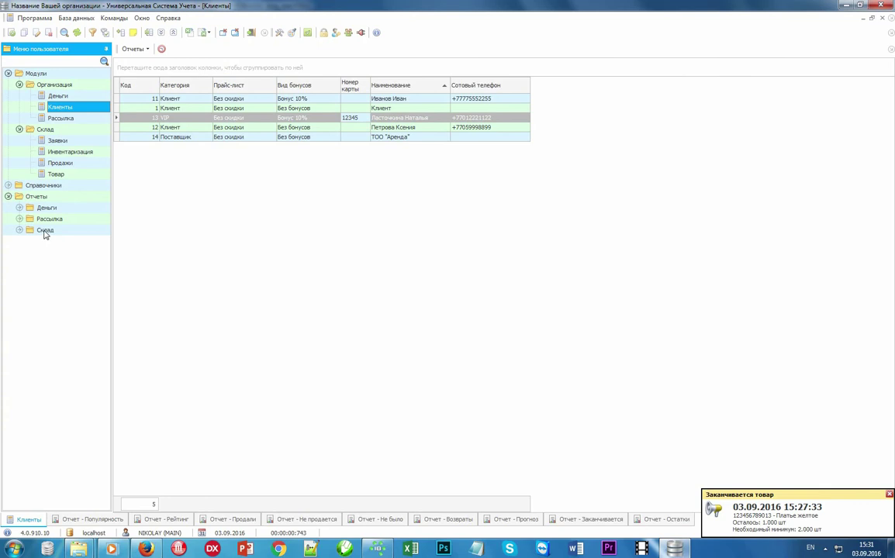
double_click(44, 232)
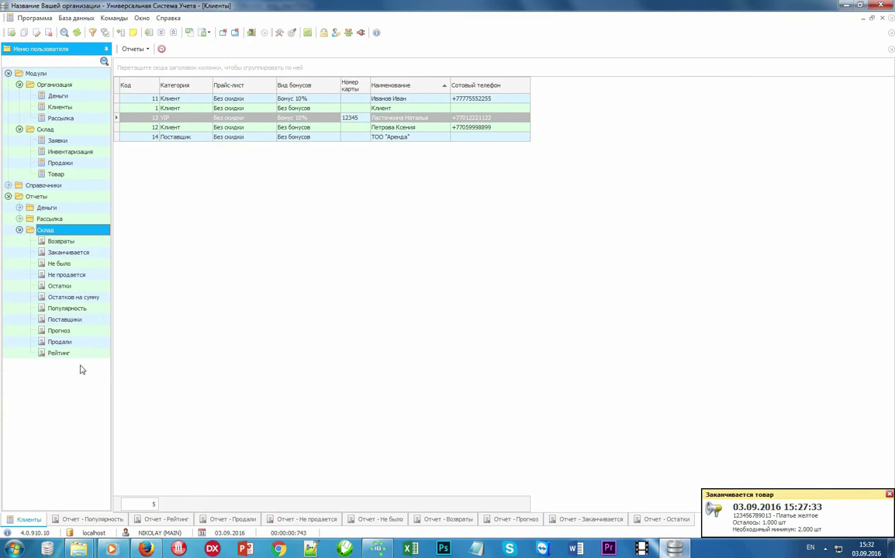
left_click(95, 519)
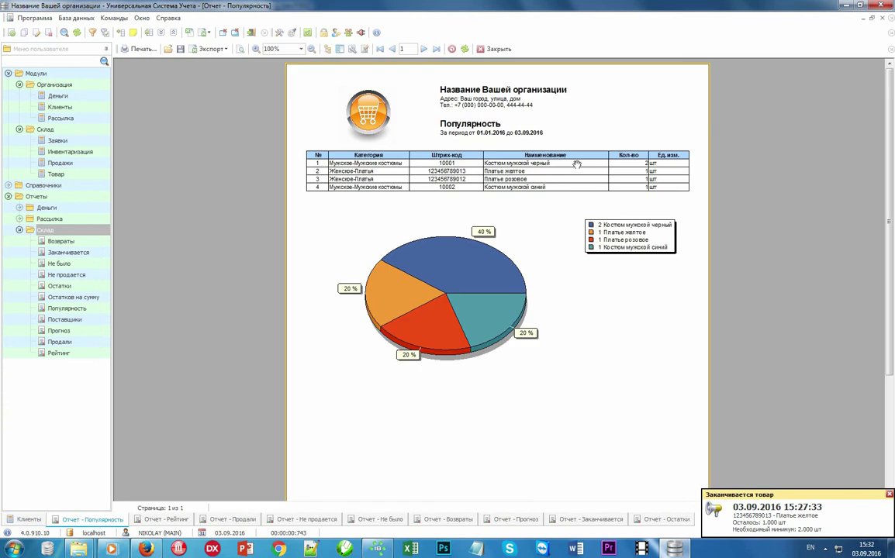
left_click(165, 519)
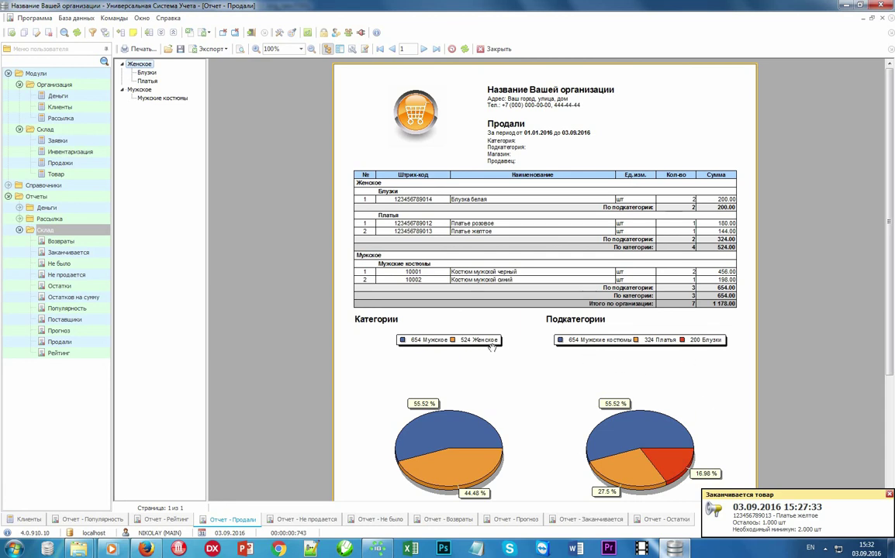
- Open the parameters of the Продали report and check the options for Категория, Подкатегория and Магазин without selecting any
double_click(60, 342)
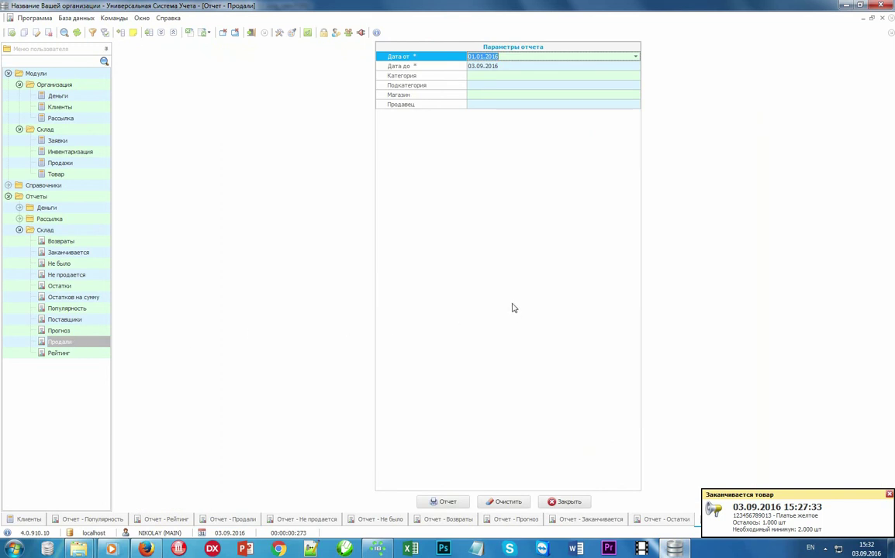
left_click(488, 67)
left_click(487, 76)
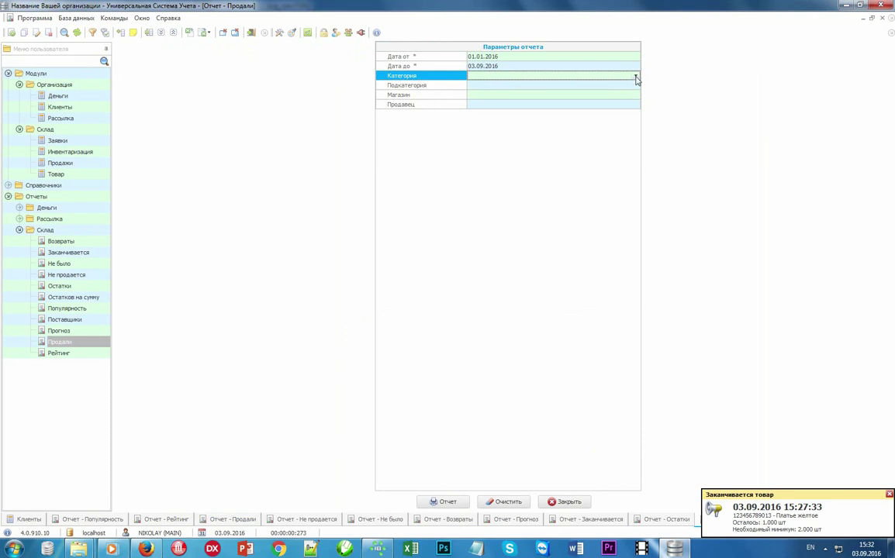
left_click(635, 77)
left_click(635, 77)
left_click(636, 86)
left_click(636, 86)
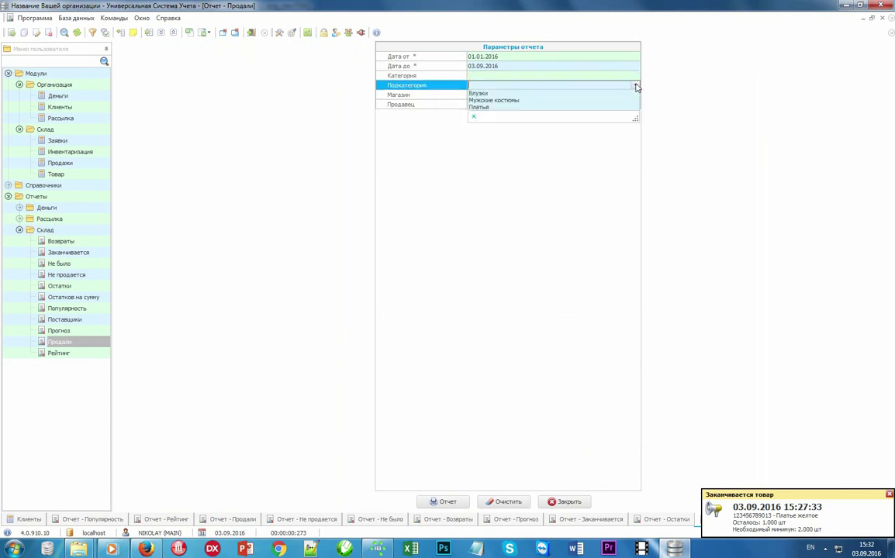
left_click(636, 86)
left_click(635, 95)
left_click(635, 95)
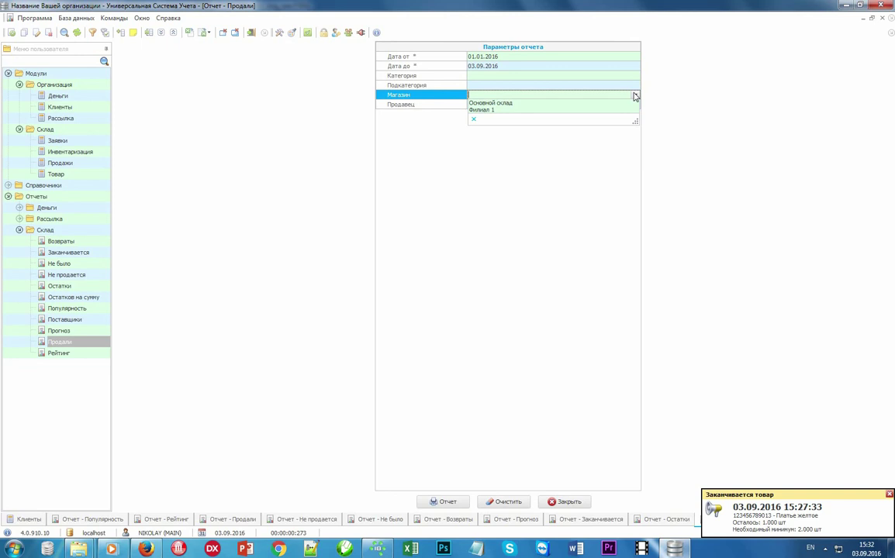
left_click(635, 96)
- Set Продавец to the seller other than Администратор программы and generate the Продали report
left_click(636, 105)
left_click(636, 104)
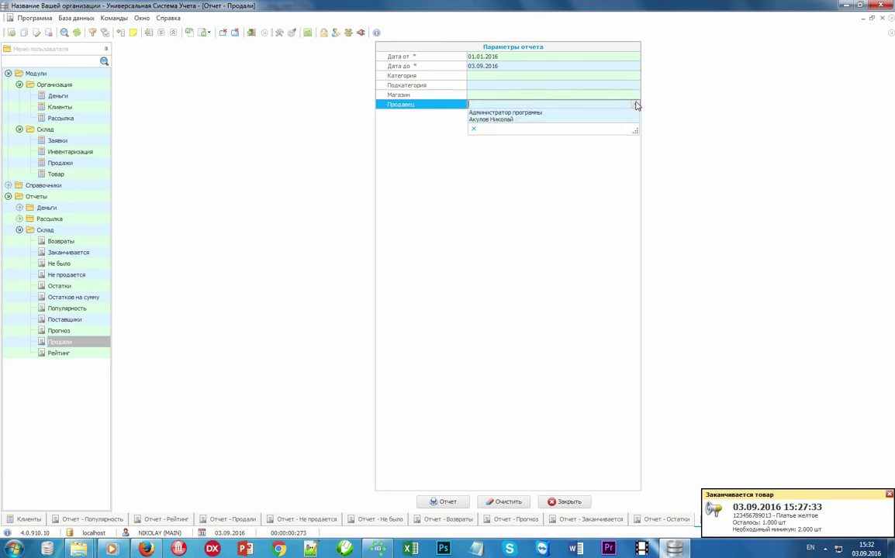
left_click(615, 120)
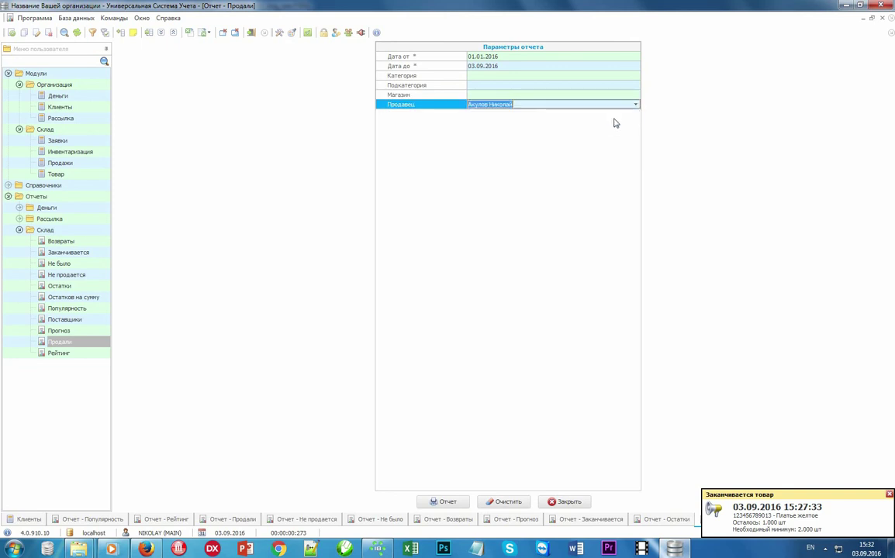
left_click(447, 502)
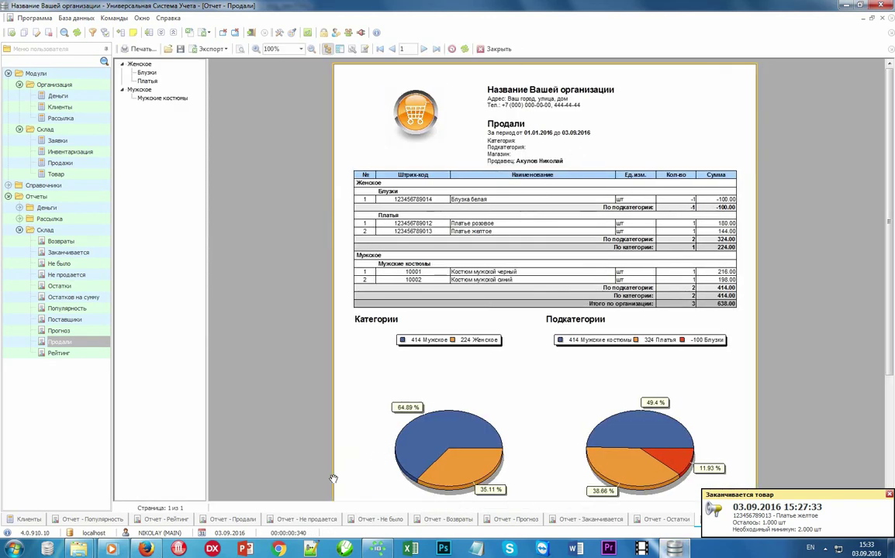
- Examine the warehouse reports Не продается, Не было, Возвраты, Прогноз and Заканчивается
left_click(295, 522)
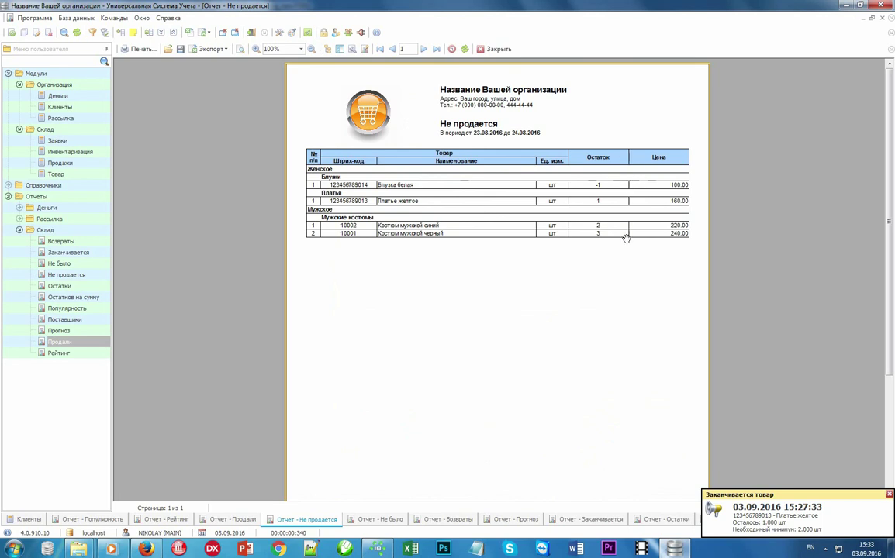
left_click(371, 522)
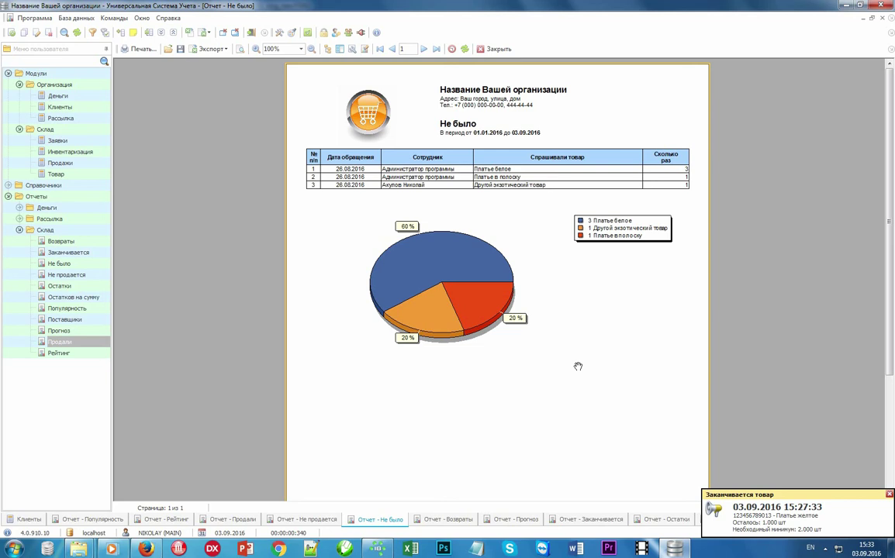
left_click(445, 520)
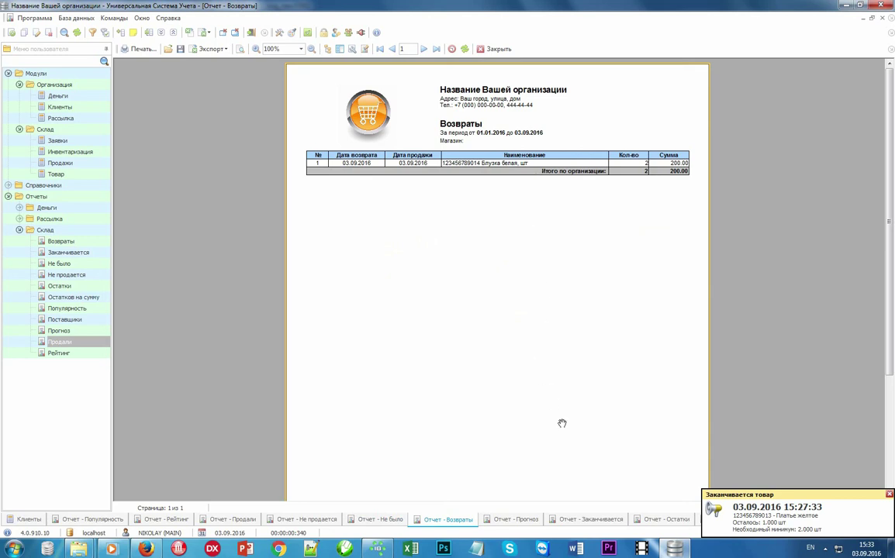
left_click(518, 520)
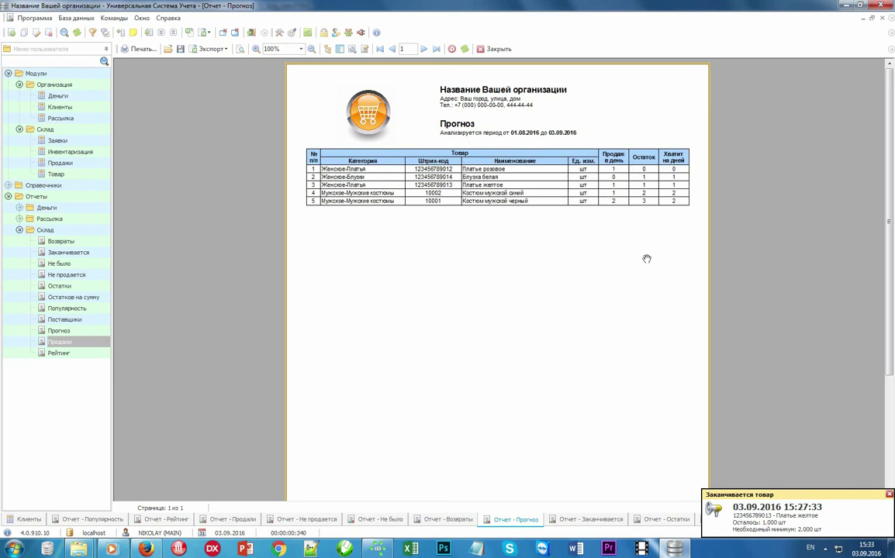
left_click(587, 521)
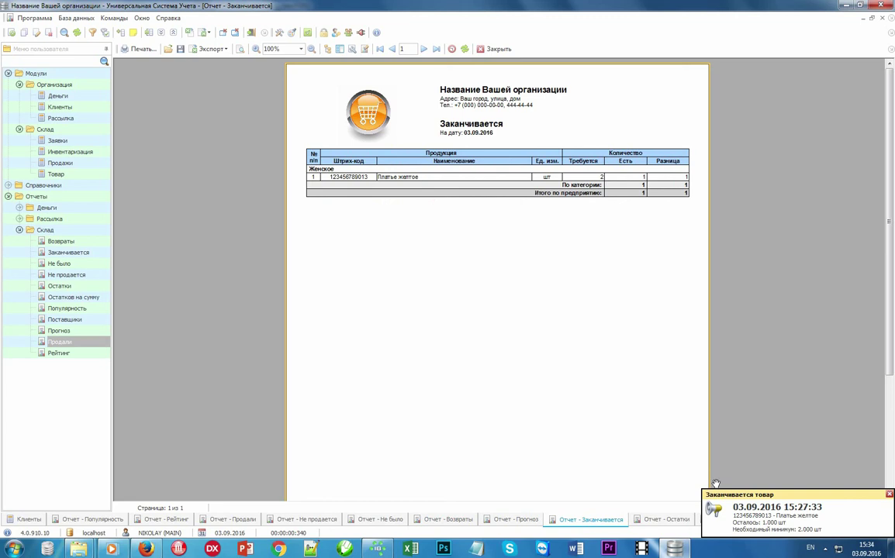
- Dismiss the pop-up notifications and examine the Остатки report
left_click(836, 528)
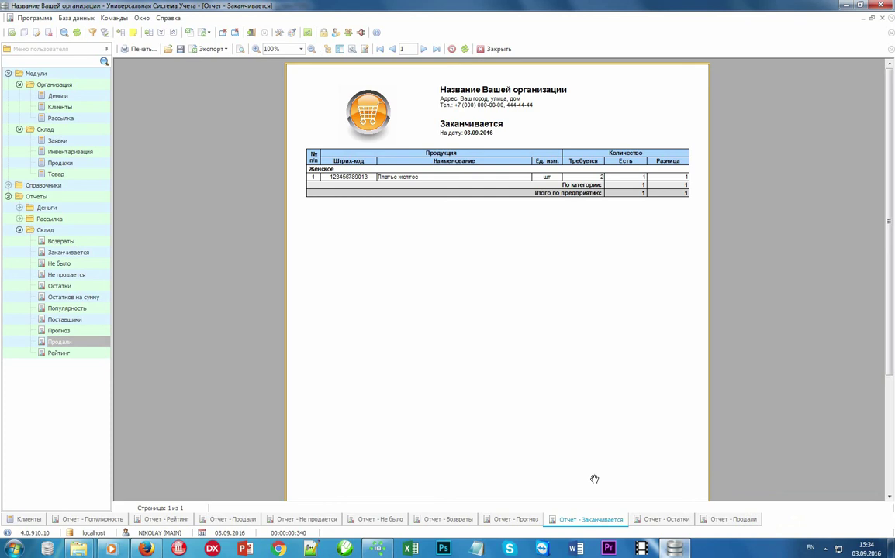
left_click(658, 519)
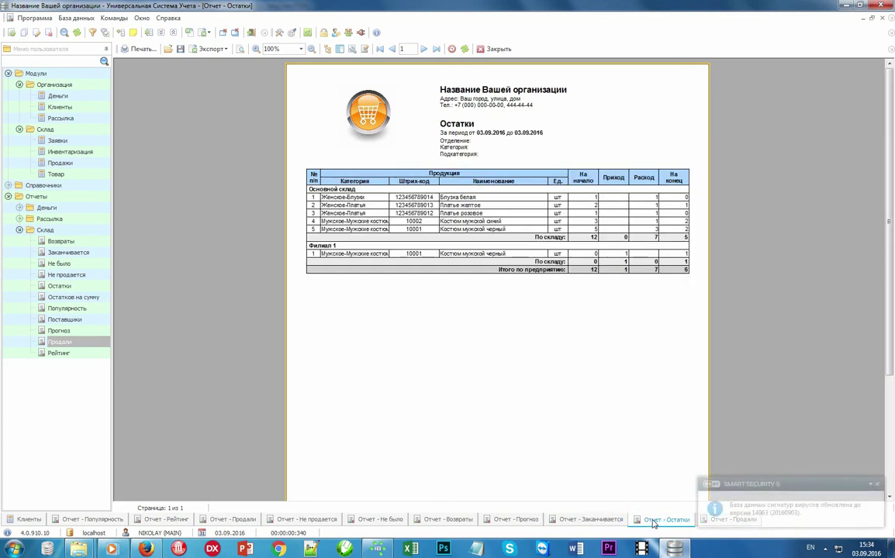
left_click(876, 484)
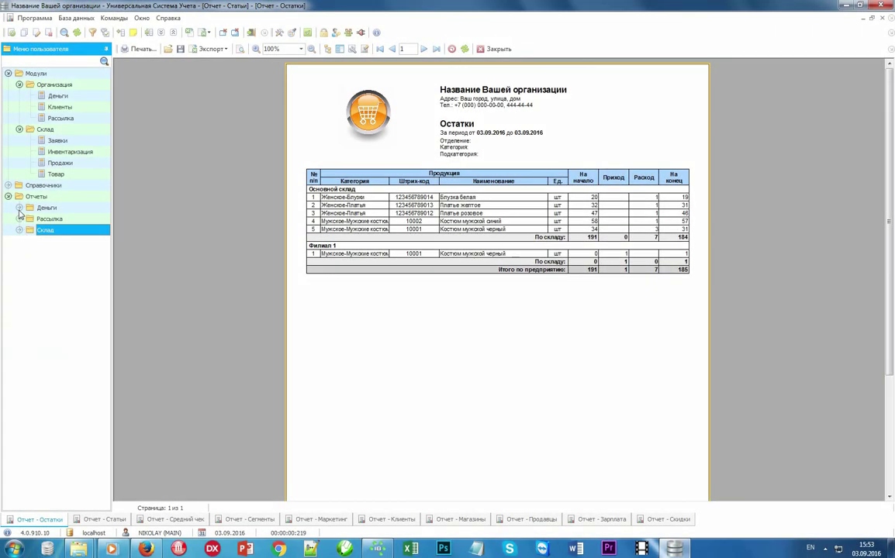
- Expand the Деньги group under Отчеты and examine the Статьи report on income and expenses
left_click(19, 208)
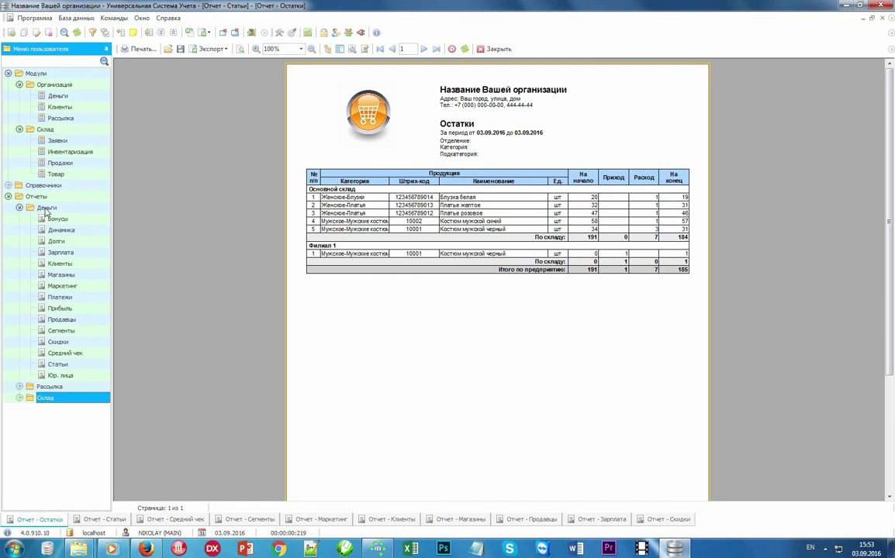
left_click(48, 207)
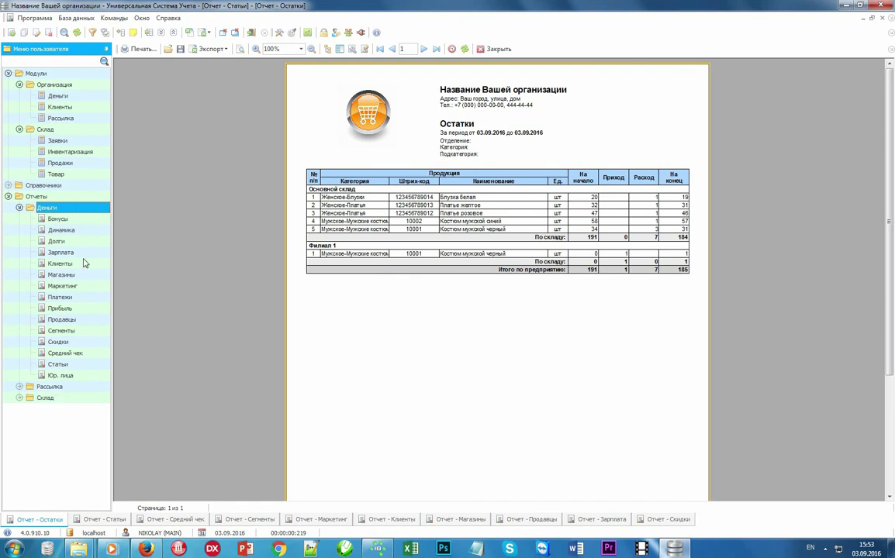
left_click(83, 366)
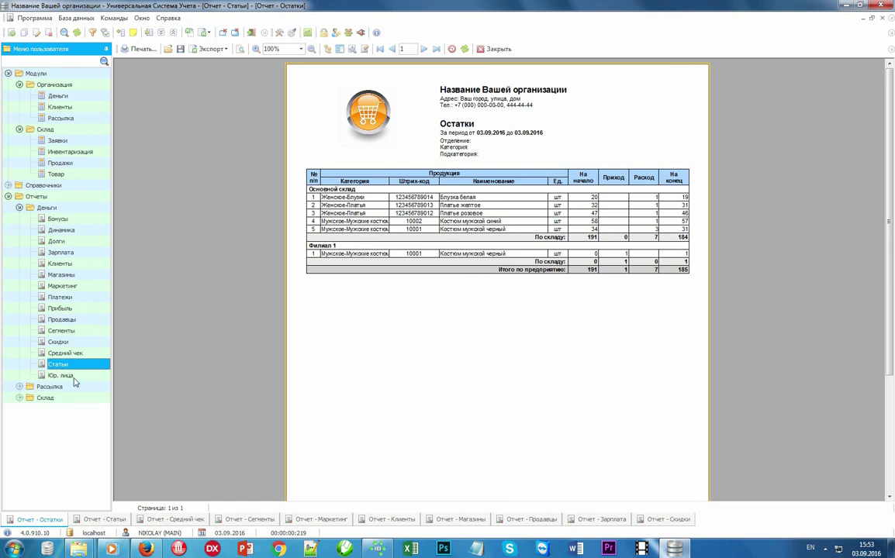
left_click(107, 521)
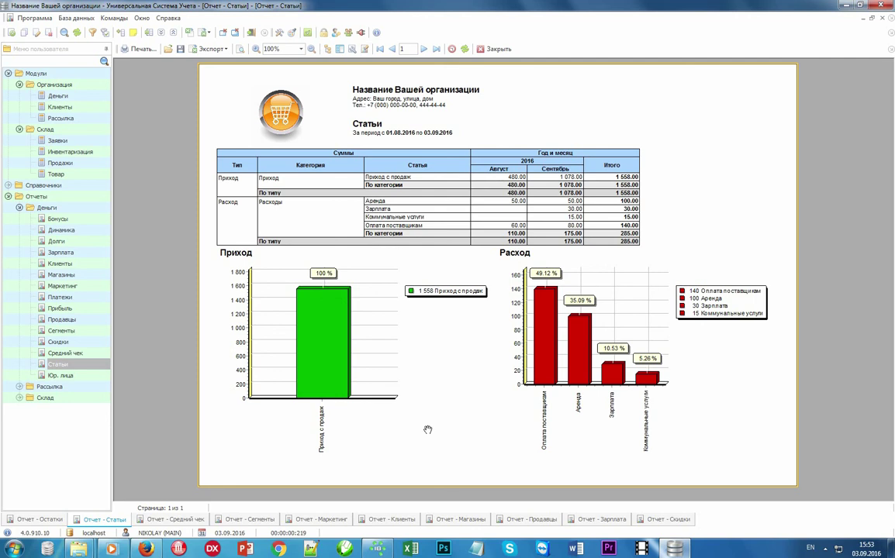
- Examine the financial reports Средний чек, Сегменты, Маркетинг and Клиенты
left_click(186, 518)
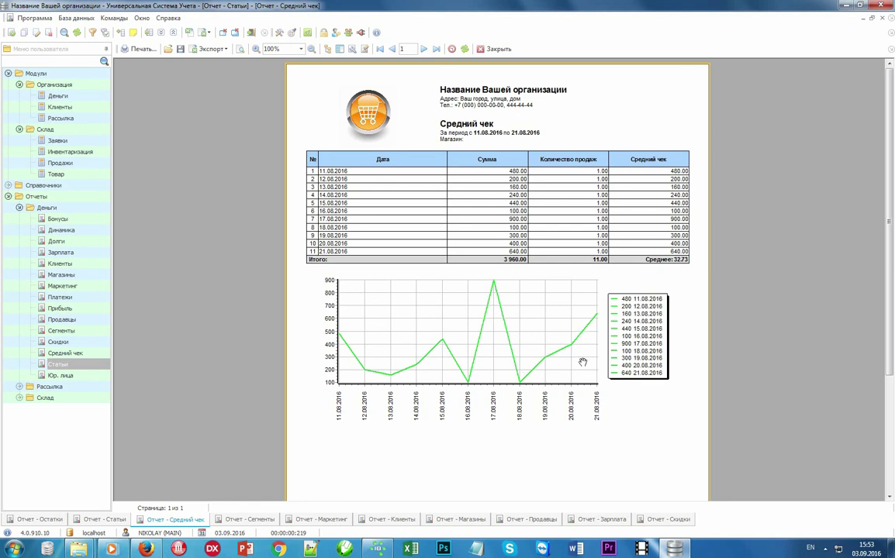
left_click(251, 522)
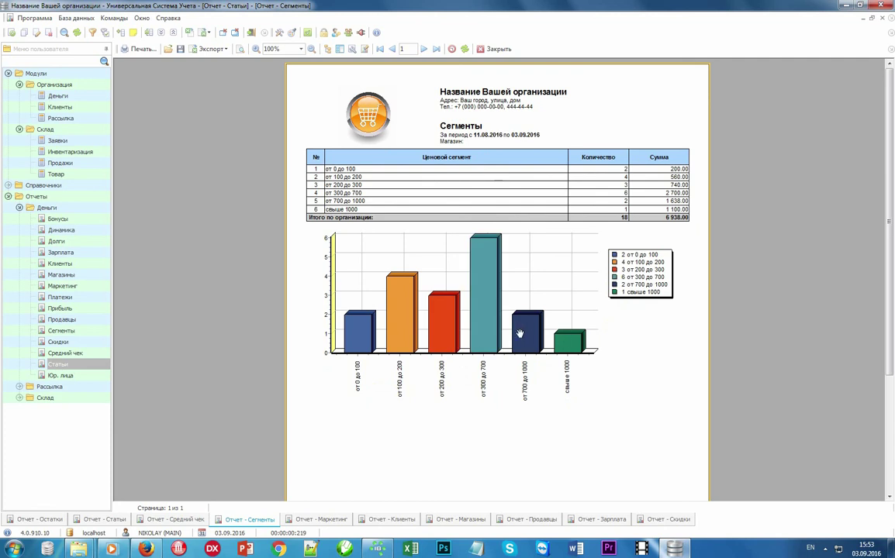
left_click(324, 521)
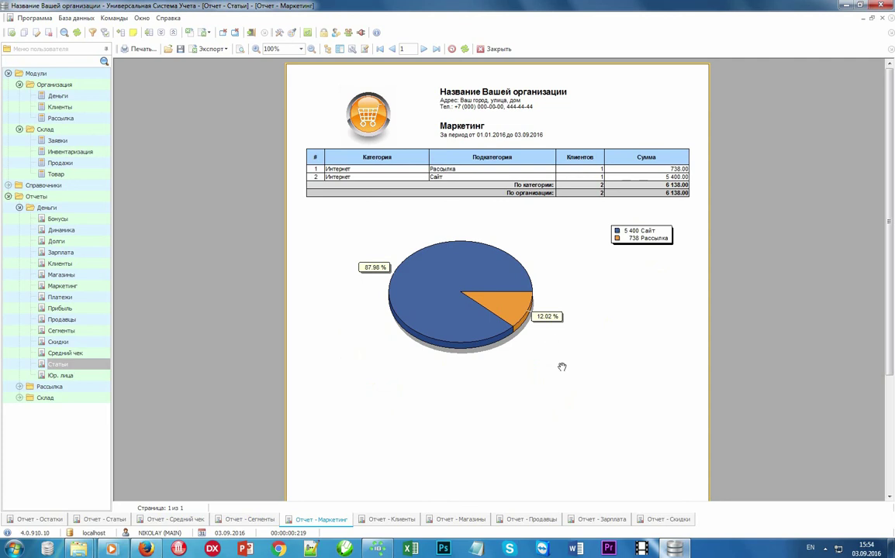
left_click(407, 520)
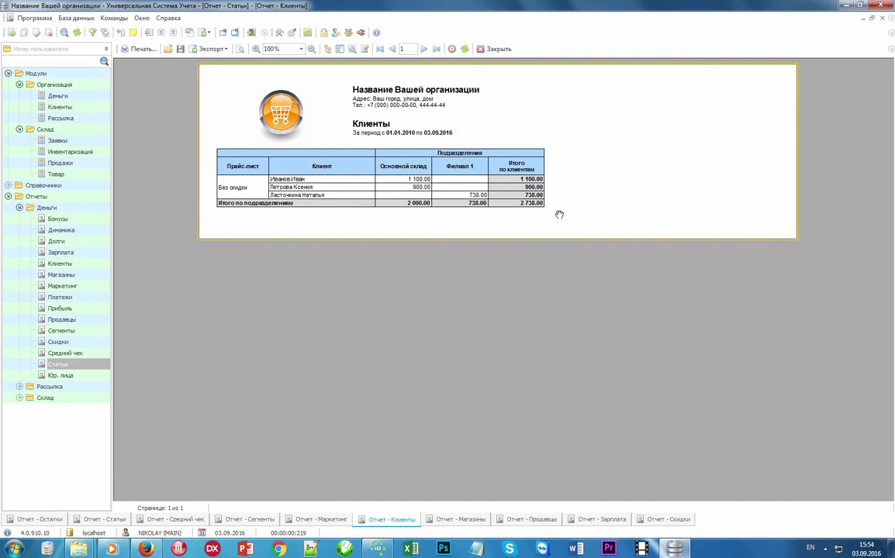
- Examine the Магазины, Продавцы, Зарплата and Скидки reports
left_click(473, 520)
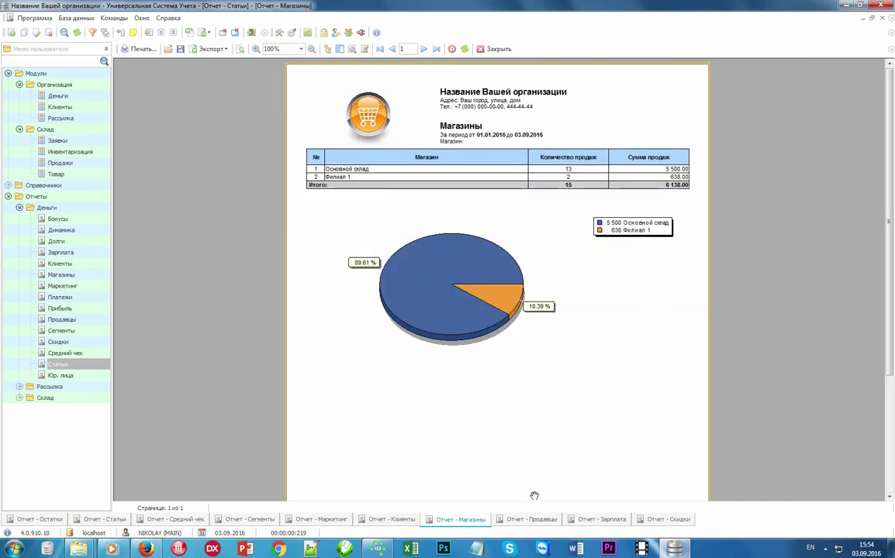
left_click(529, 519)
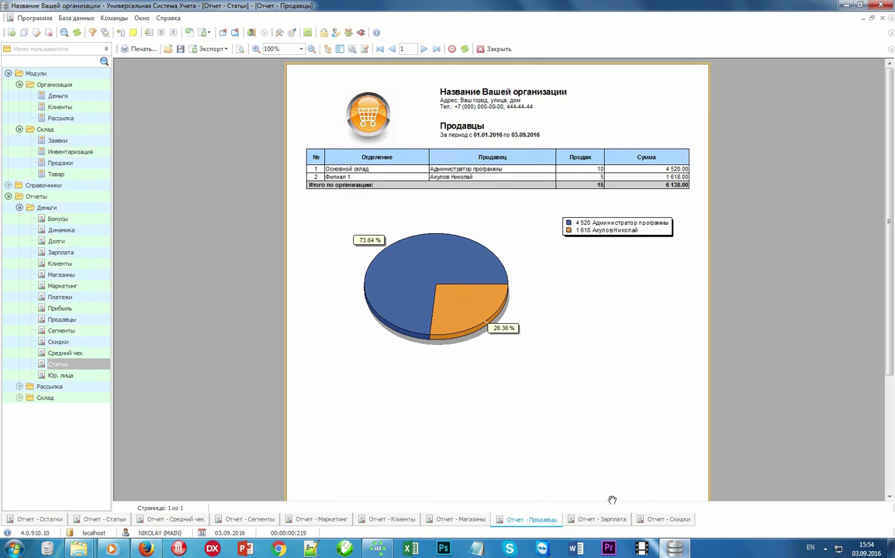
left_click(601, 519)
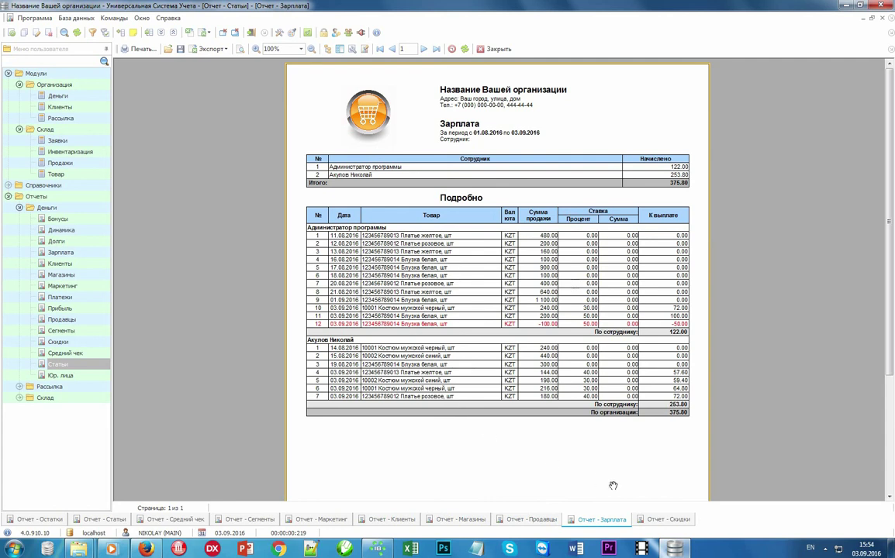
left_click(657, 521)
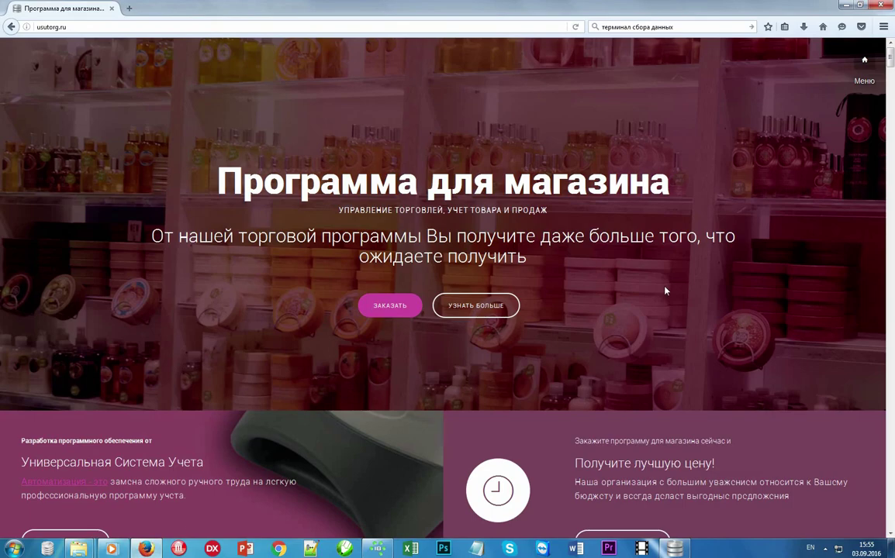
- Go to the СКАЧАТЬ section of the usutorg.ru site to view the presentation and demo version downloads
left_click(865, 64)
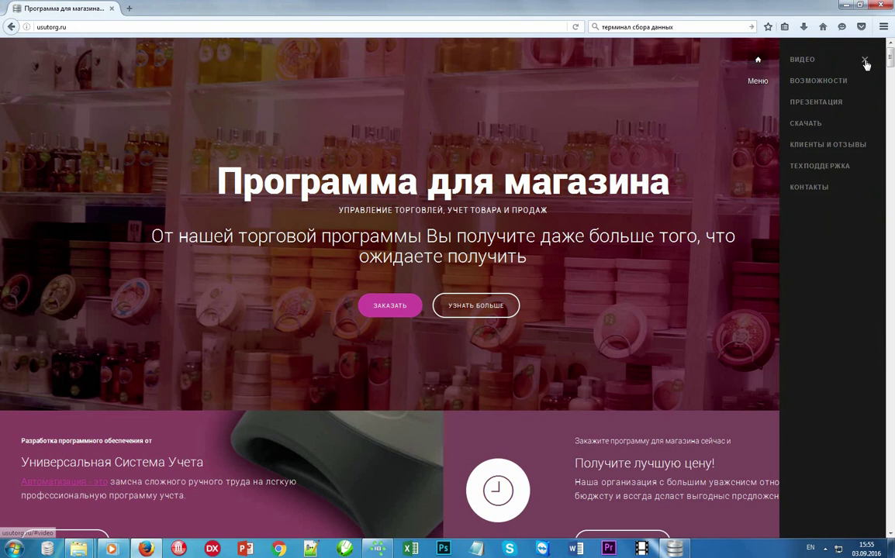
left_click(814, 126)
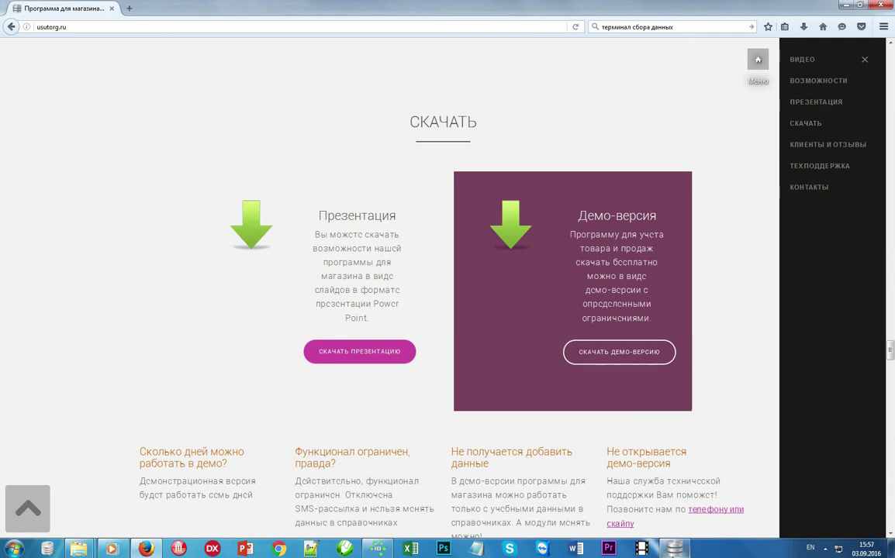
- Switch to Универсальная Система Учета, open the Аудит log and examine its entries filtered by the logged-in user in the Пользователь column
left_click(674, 550)
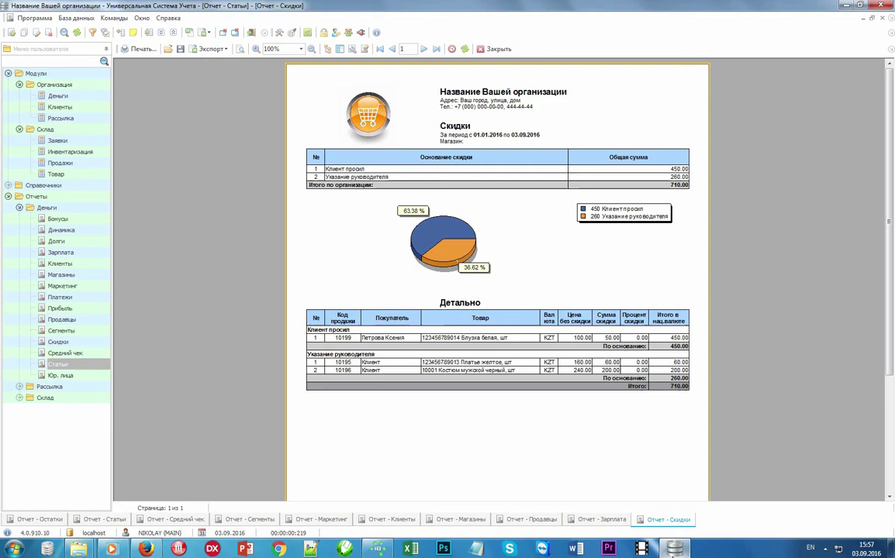
left_click(308, 33)
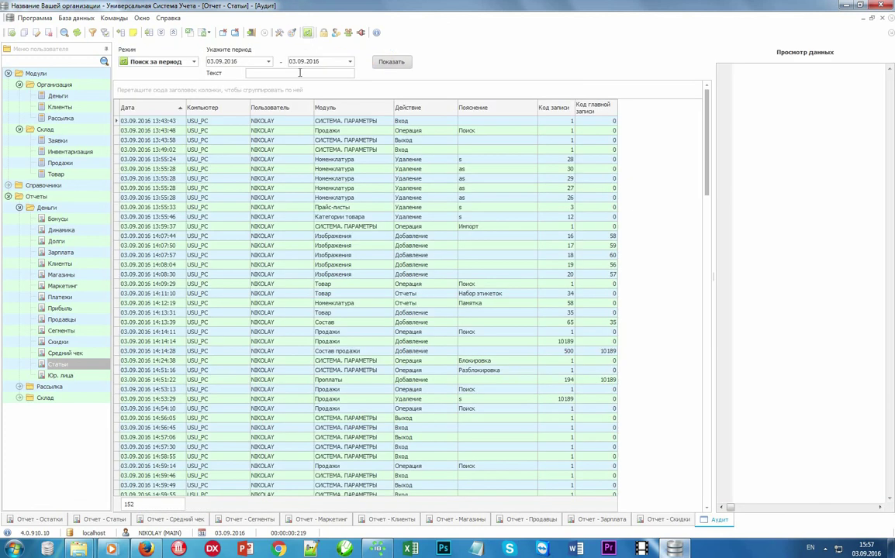
left_click(309, 104)
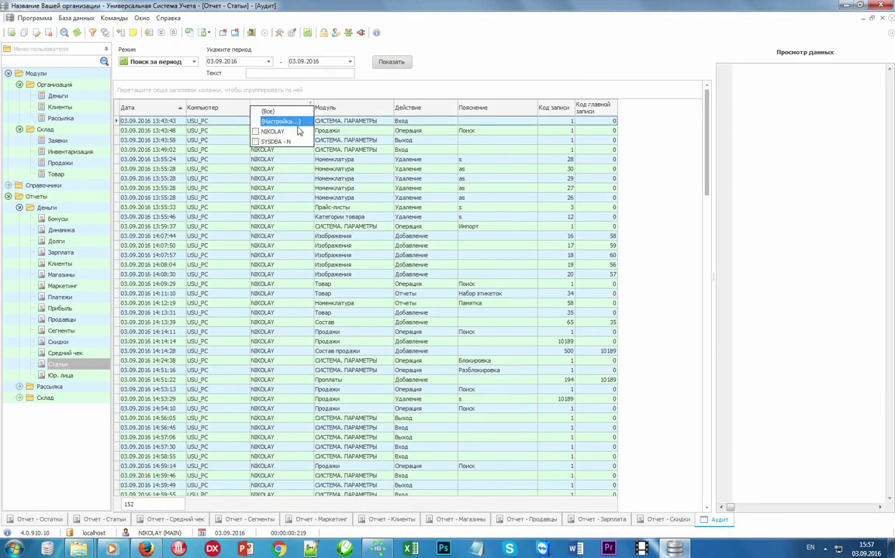
left_click(296, 133)
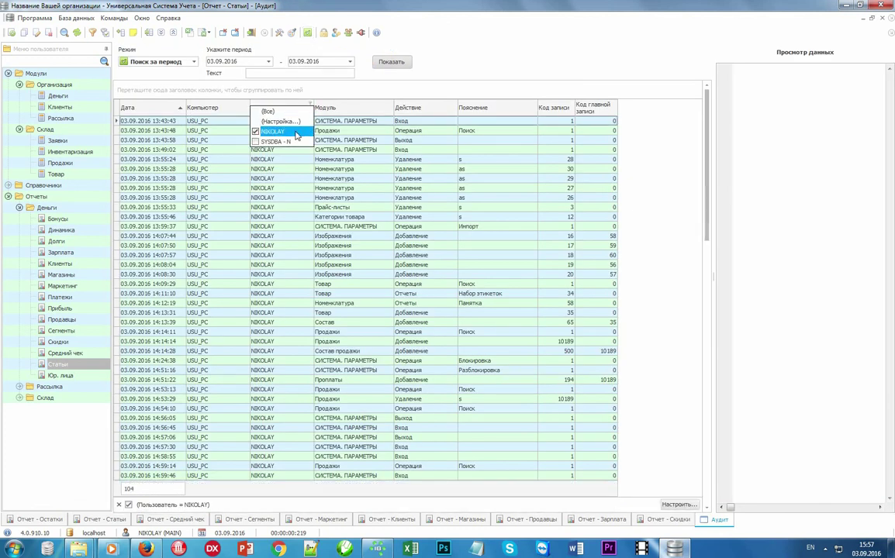
left_click(435, 123)
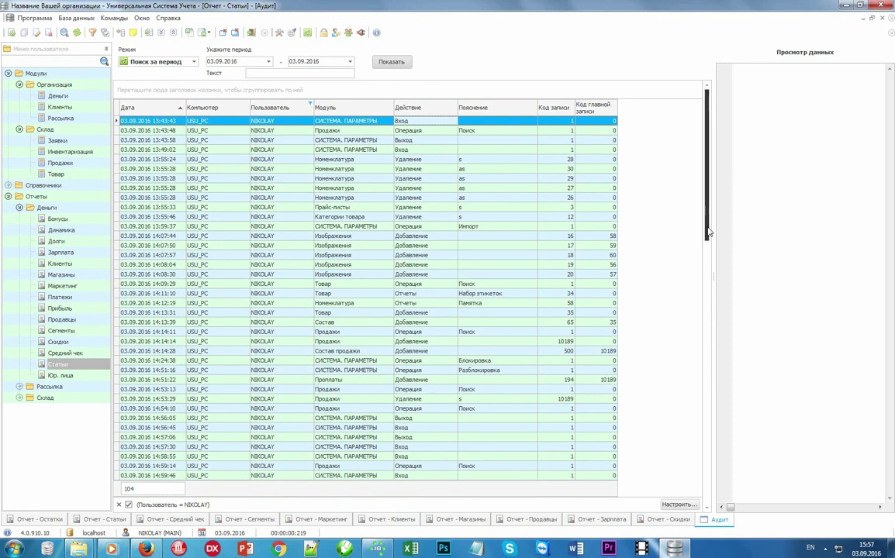
left_click_drag(709, 223, 707, 496)
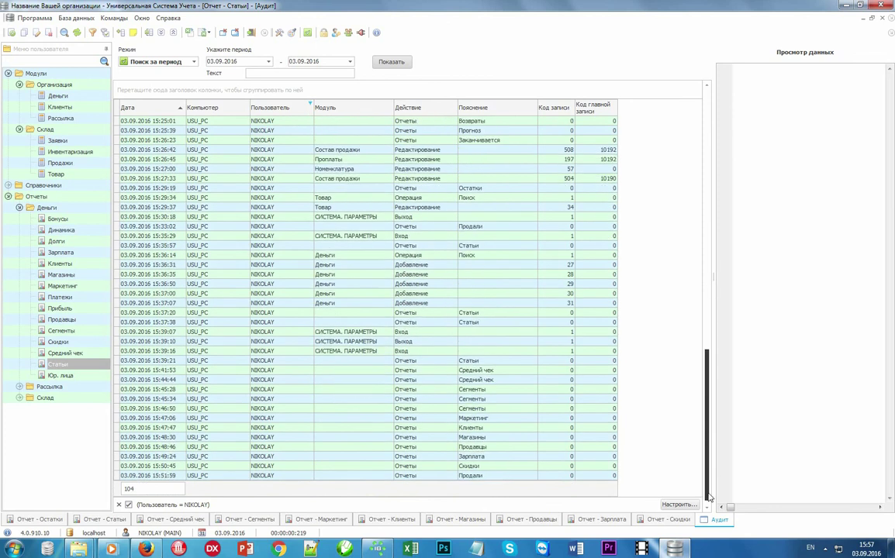
- Open the Пользователи window for administering user access rights
left_click(349, 34)
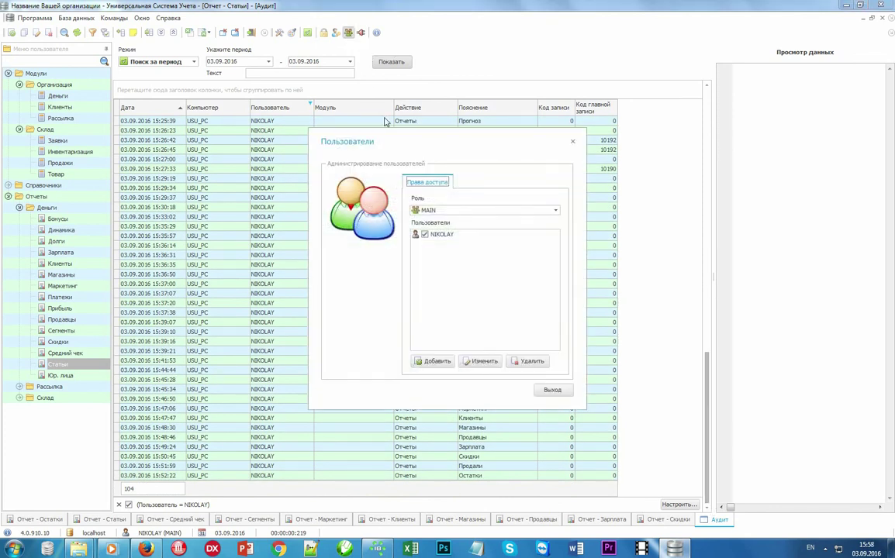